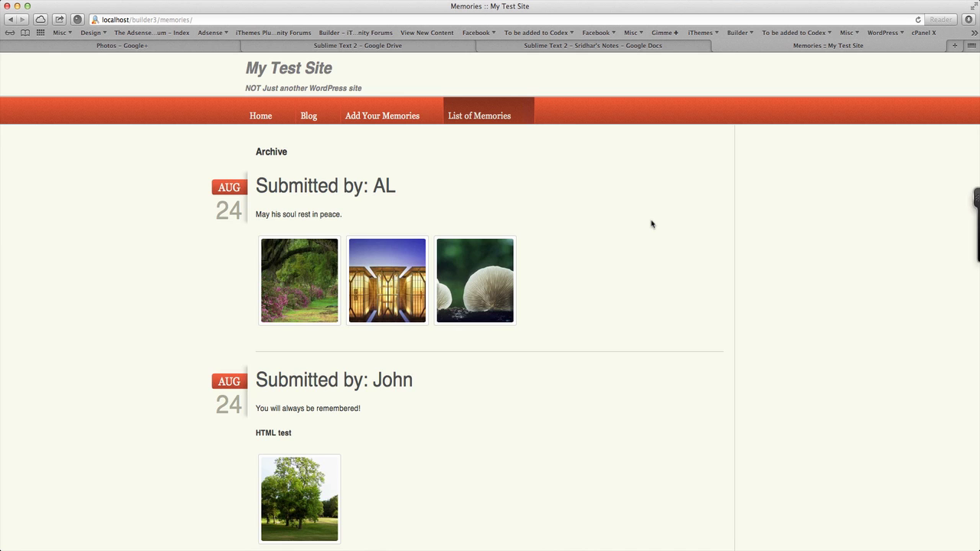
Step: Review the site's Add Your Memories form page and its List of Memories archive
click(356, 117)
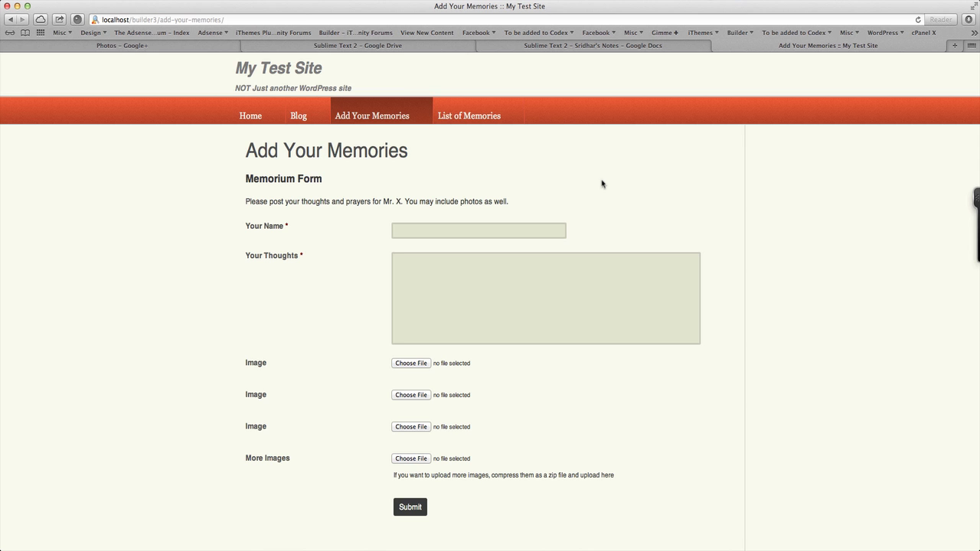
click(502, 114)
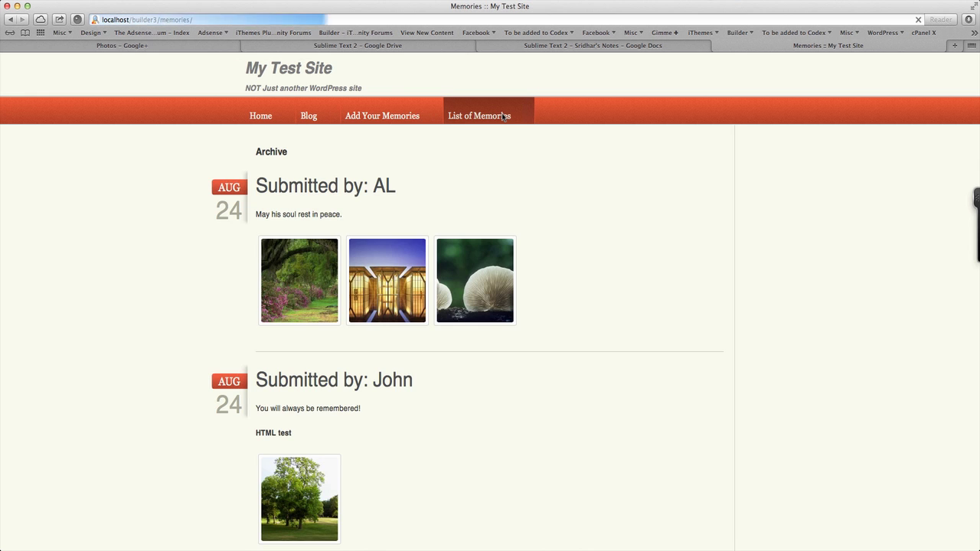
scroll(674, 204, down, 5)
scroll(673, 202, up, 5)
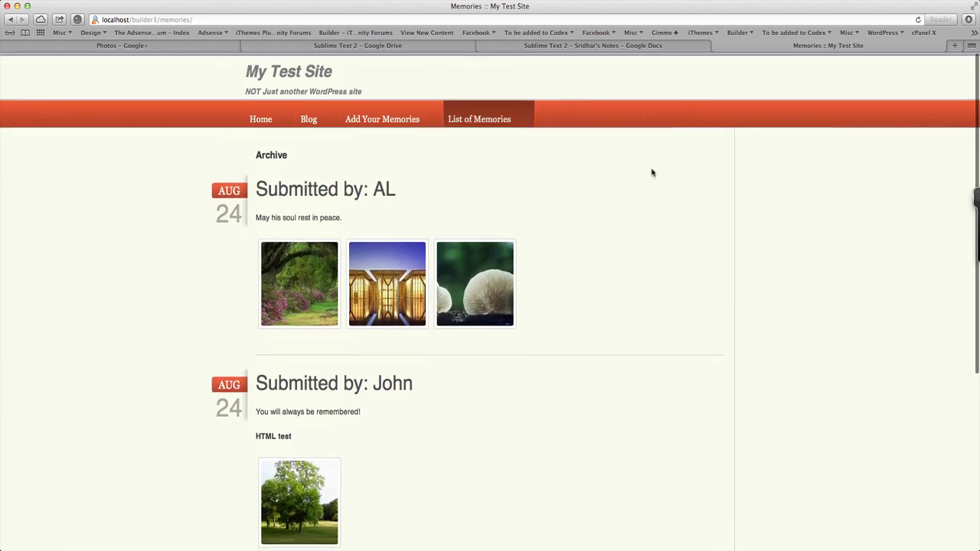
click(416, 121)
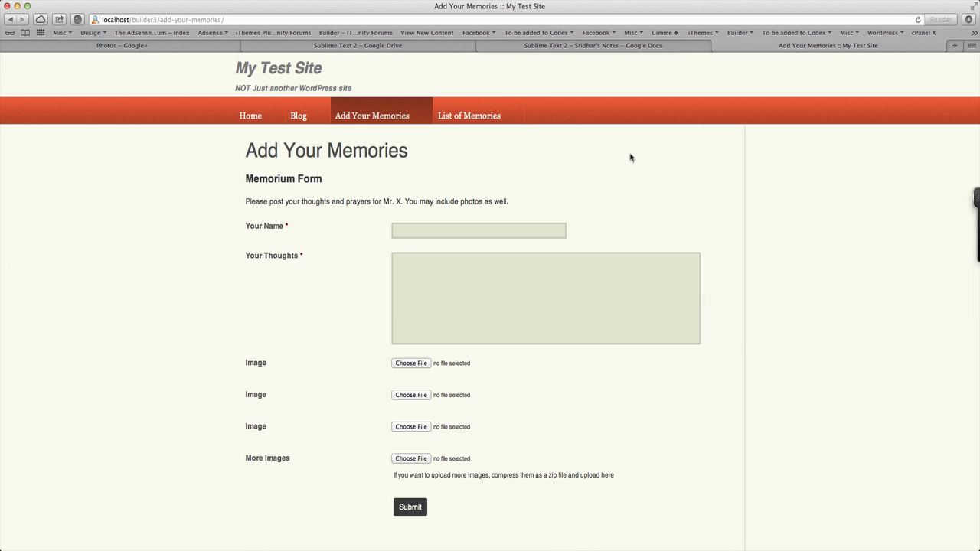
scroll(669, 160, down, 2)
Step: Switch to the WordPress dashboard in Firefox and open the memories custom post type for editing
key(super+Tab)
key(super+Tab)
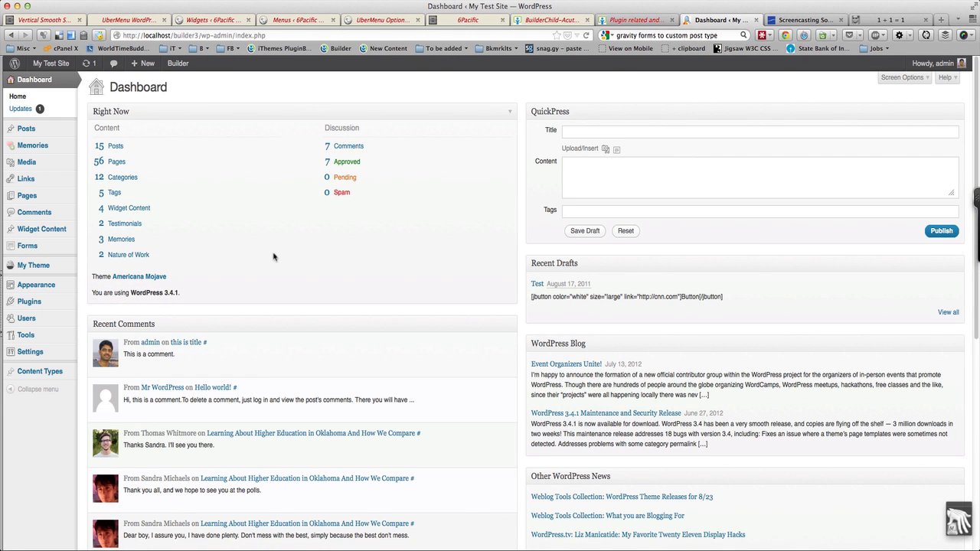
mouse_move(58, 373)
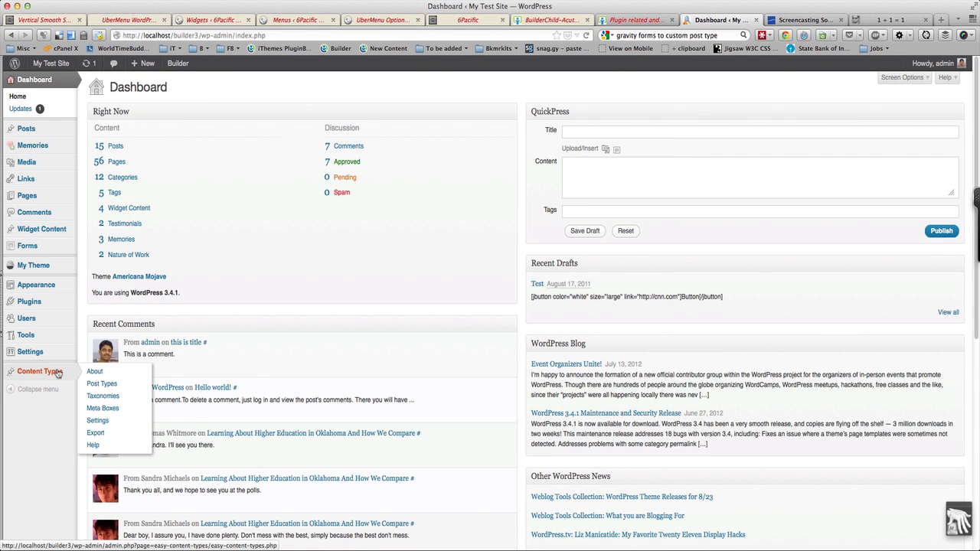
click(98, 385)
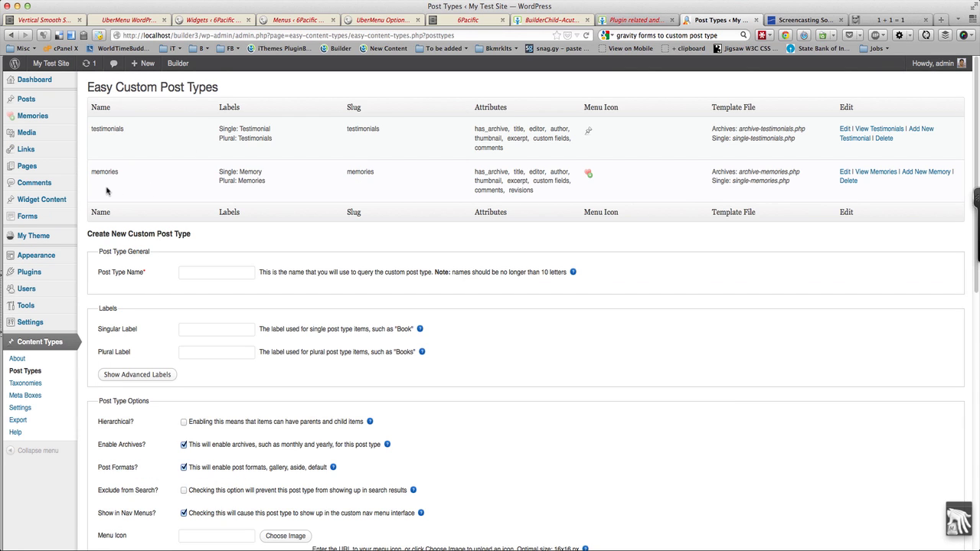
double_click(349, 172)
click(844, 173)
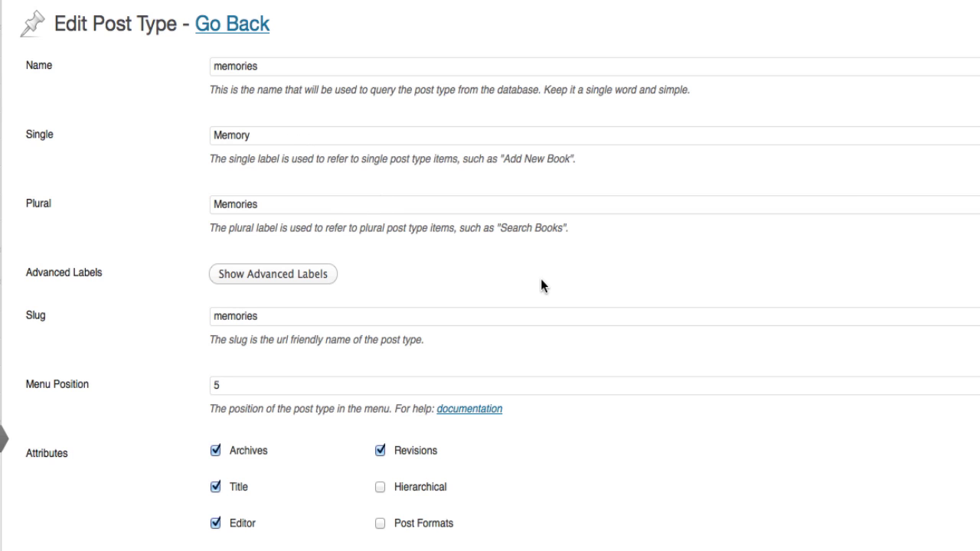
Step: Examine the memories post type's labels, slug, attributes and menu icon settings
scroll(542, 284, down, 4)
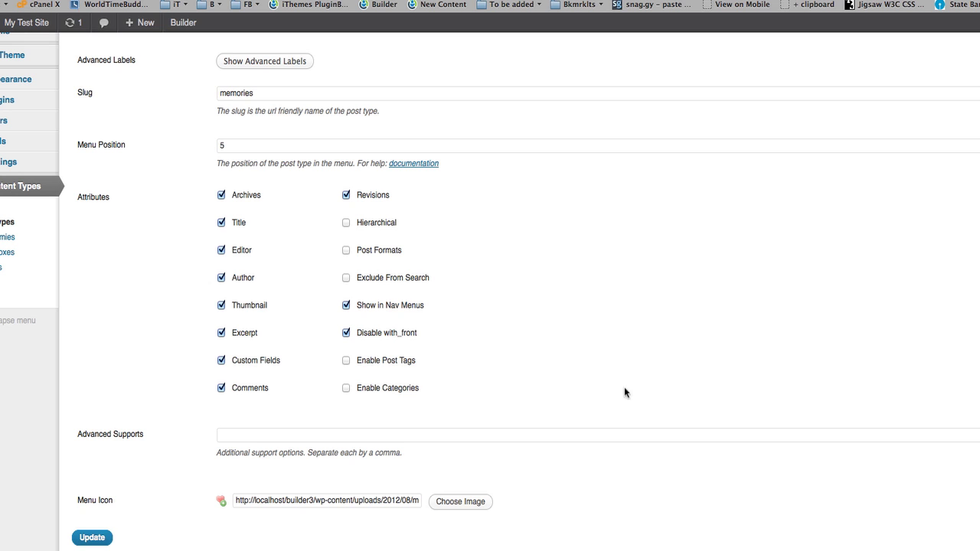
scroll(498, 418, up, 5)
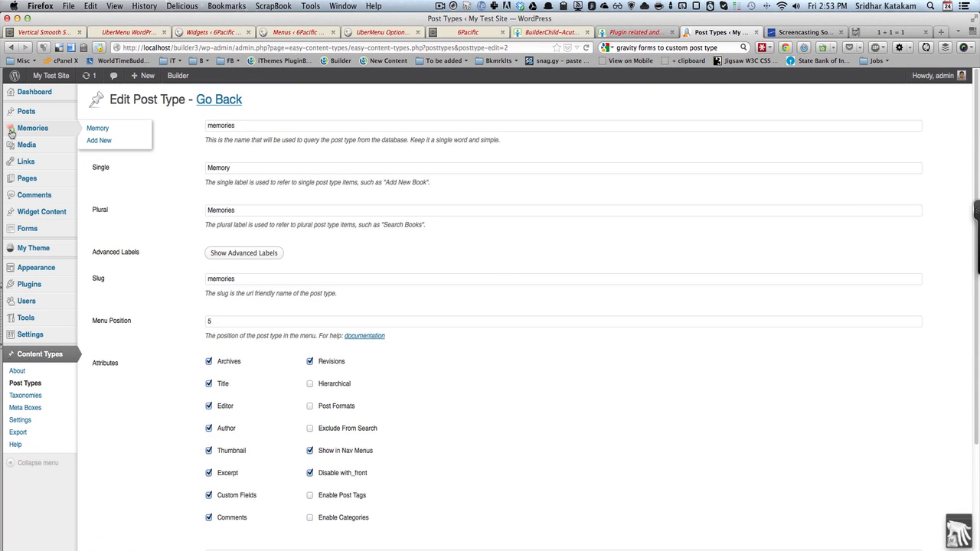
scroll(518, 245, down, 5)
scroll(519, 245, up, 5)
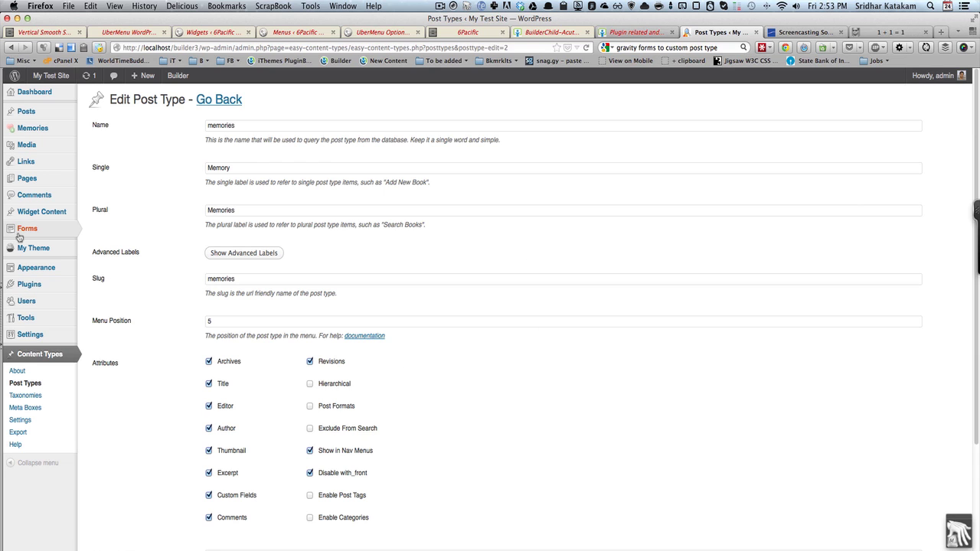
Step: Look up the Gravity Forms + Custom Post Types plugin page on WordPress.org and close it after reading
mouse_move(47, 233)
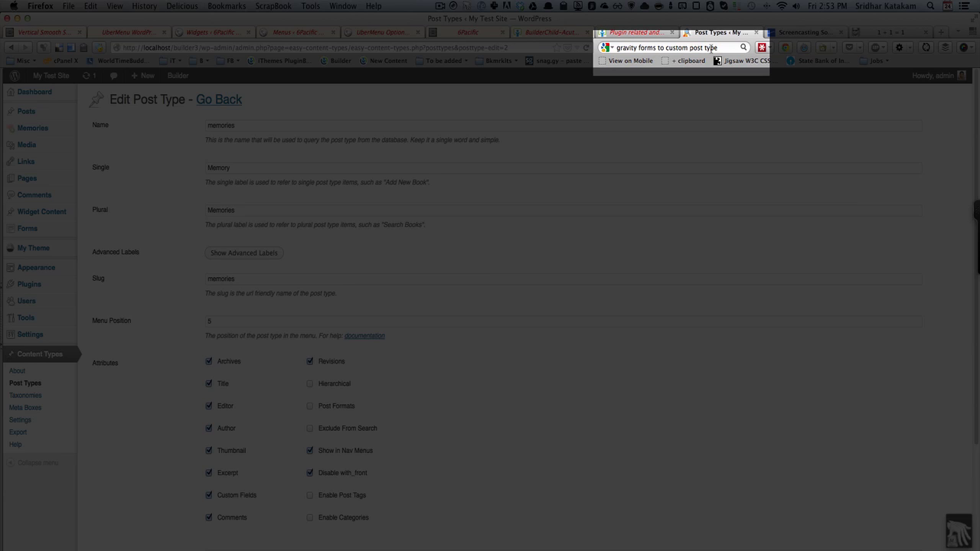
click(712, 47)
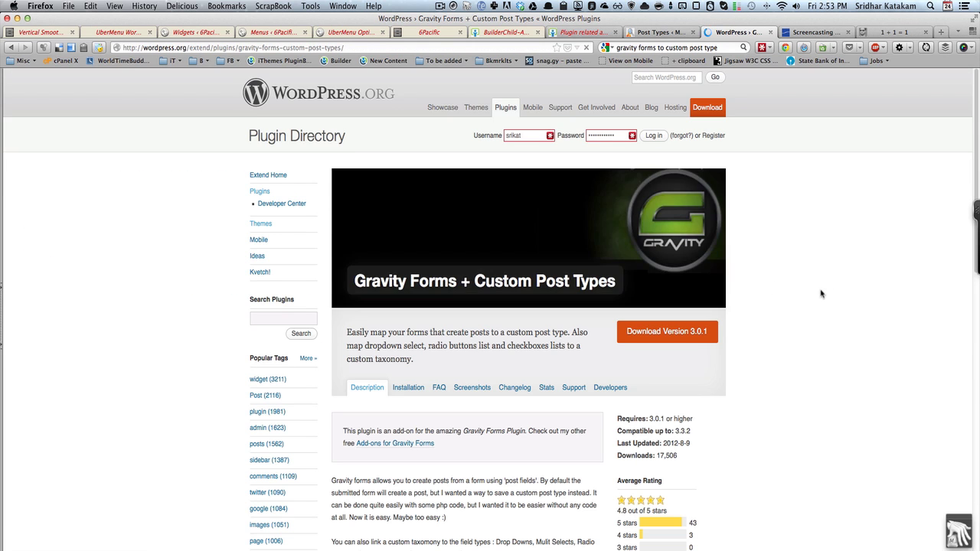
scroll(823, 289, down, 5)
scroll(821, 294, up, 5)
key(super+w)
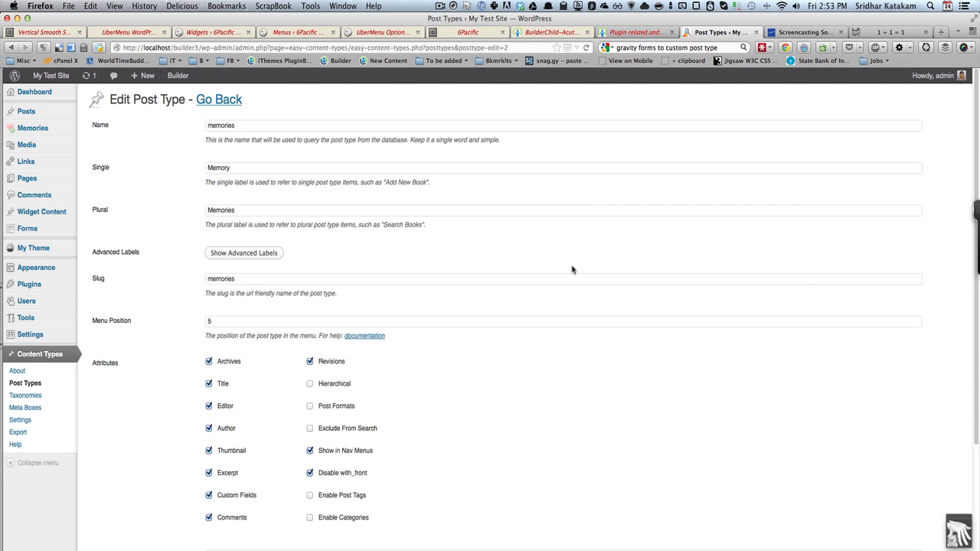
Step: Open the Memorium Form in the Gravity Forms form editor
mouse_move(47, 231)
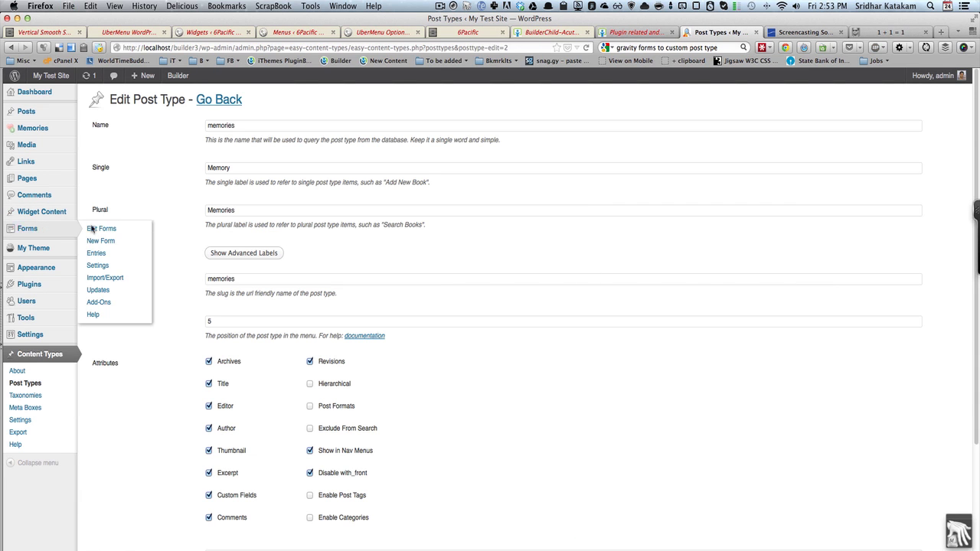
click(115, 228)
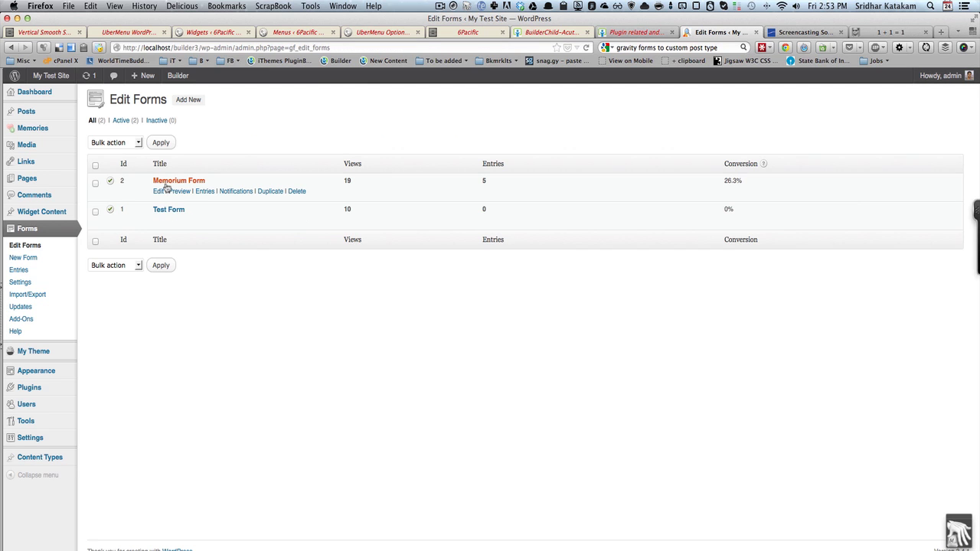
click(165, 187)
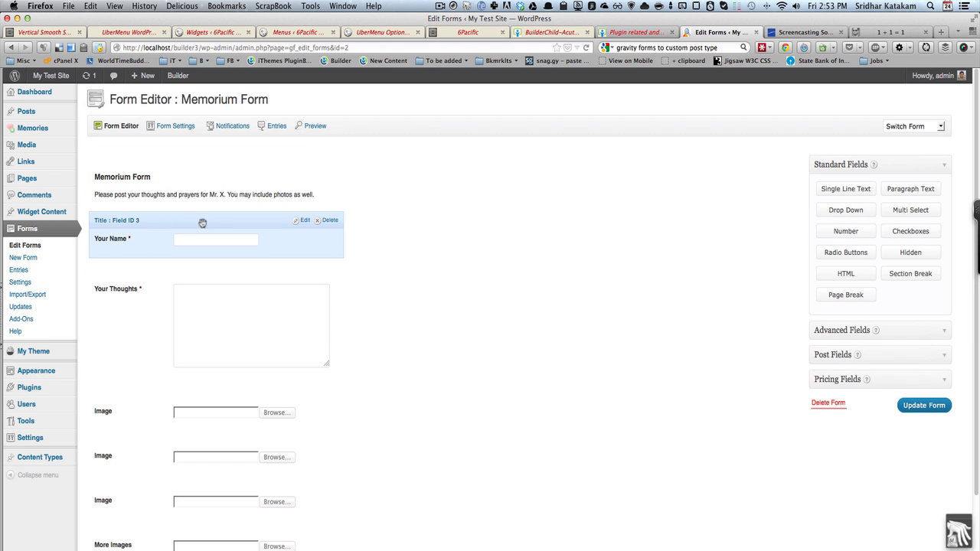
Step: Compare the Memorium Form's fields with the available Post Fields, Standard Fields and Advanced Fields
click(932, 354)
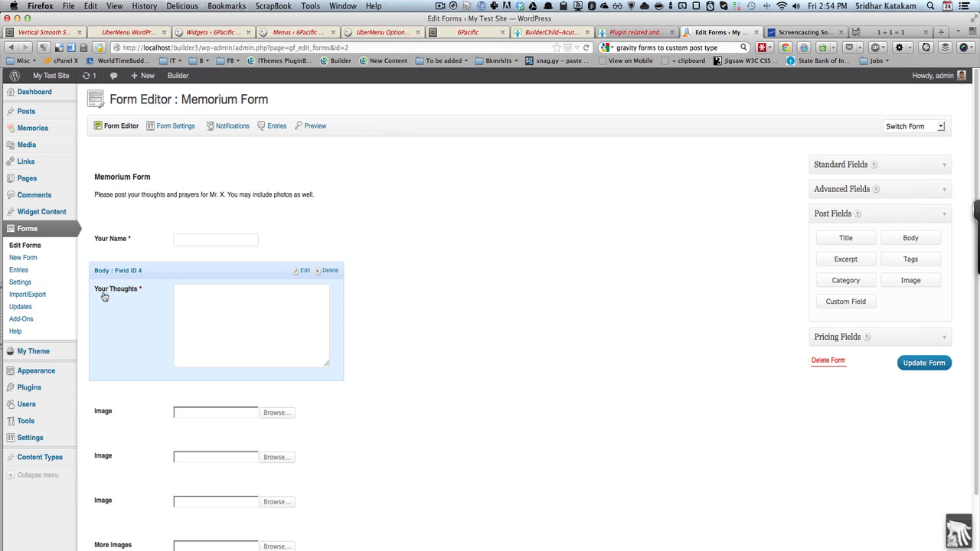
scroll(380, 304, down, 1)
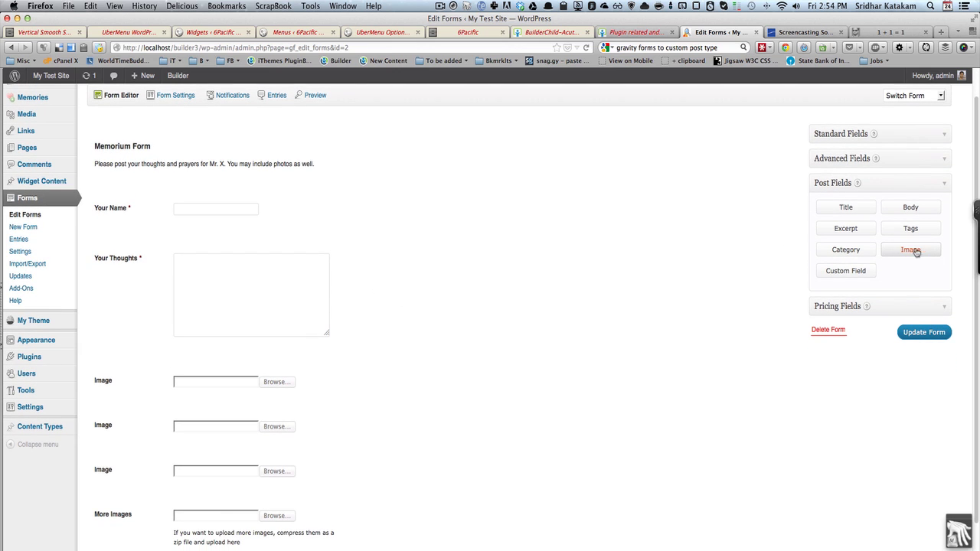
scroll(431, 346, down, 1)
mouse_move(276, 483)
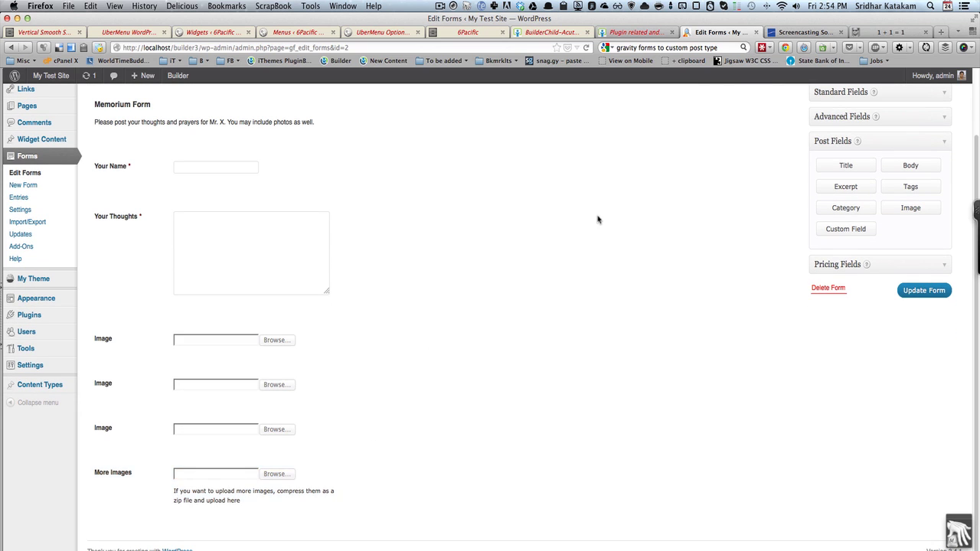
scroll(912, 233, up, 1)
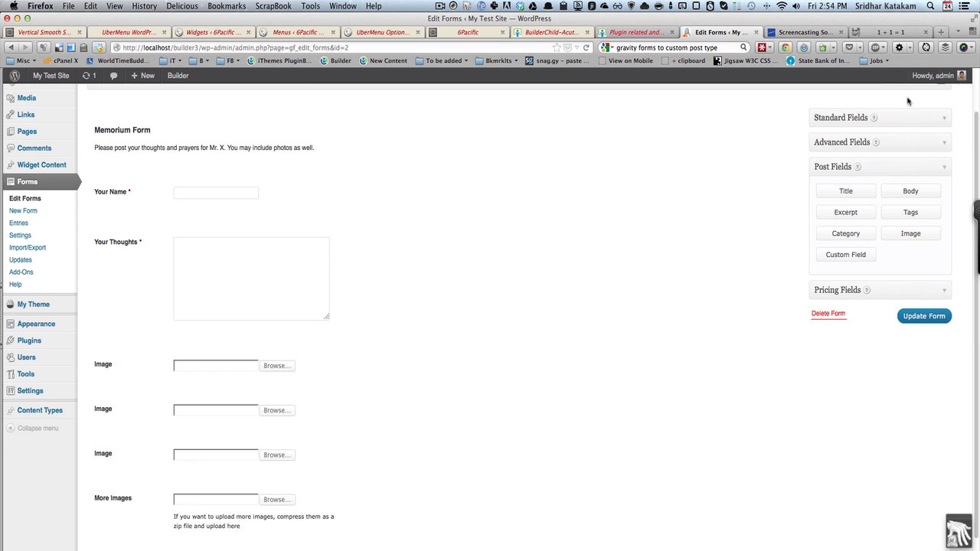
click(910, 123)
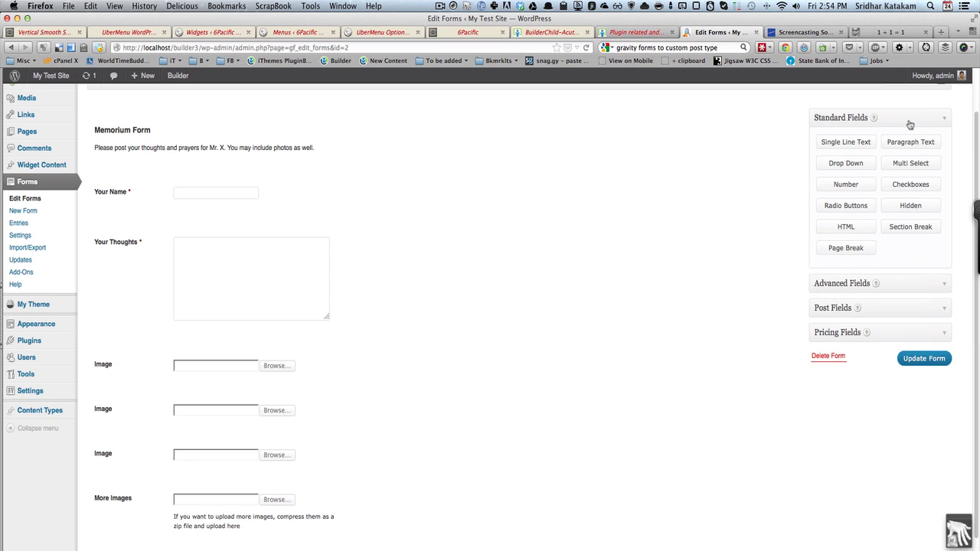
click(922, 284)
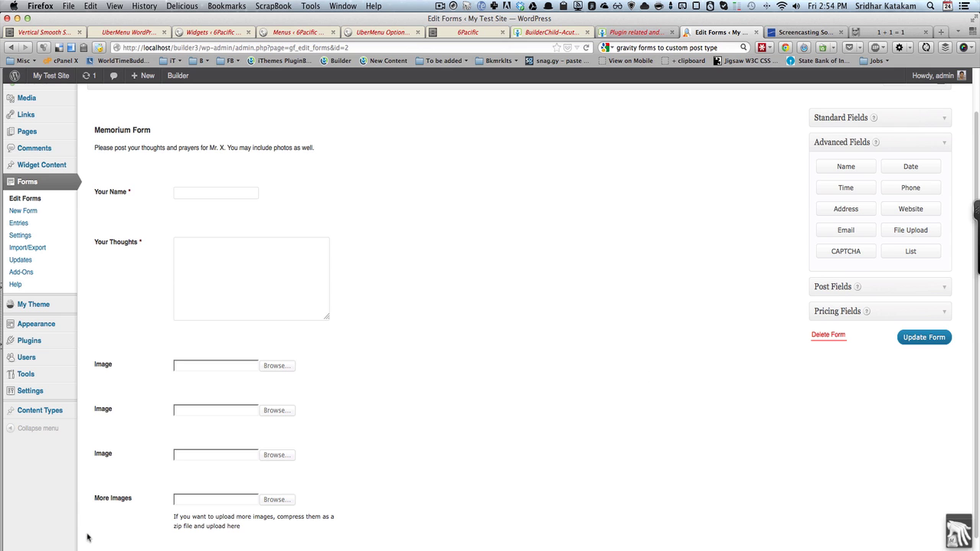
mouse_move(198, 484)
Step: Inspect the Your Name field's properties and advanced settings, including the available Save As Post Type options
scroll(437, 309, up, 2)
click(123, 245)
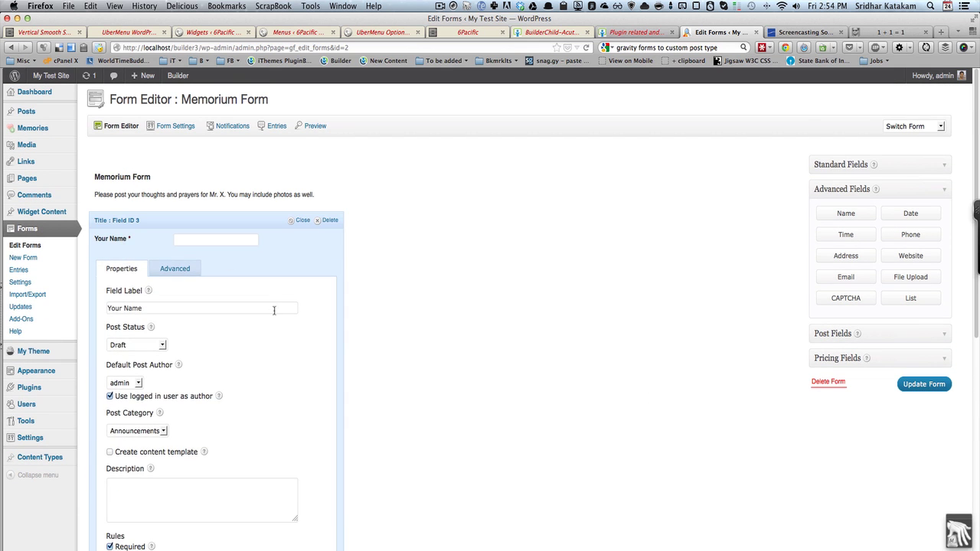
scroll(274, 313, down, 2)
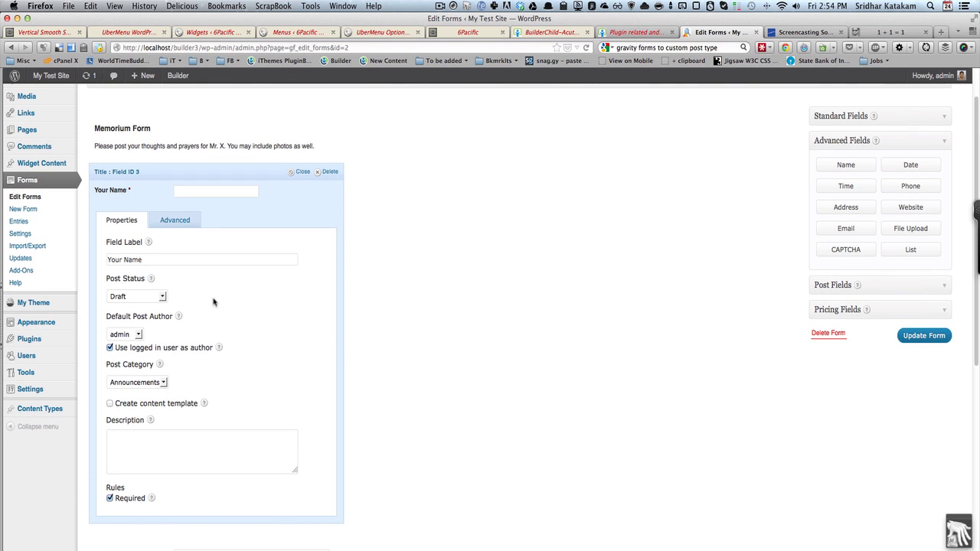
click(186, 221)
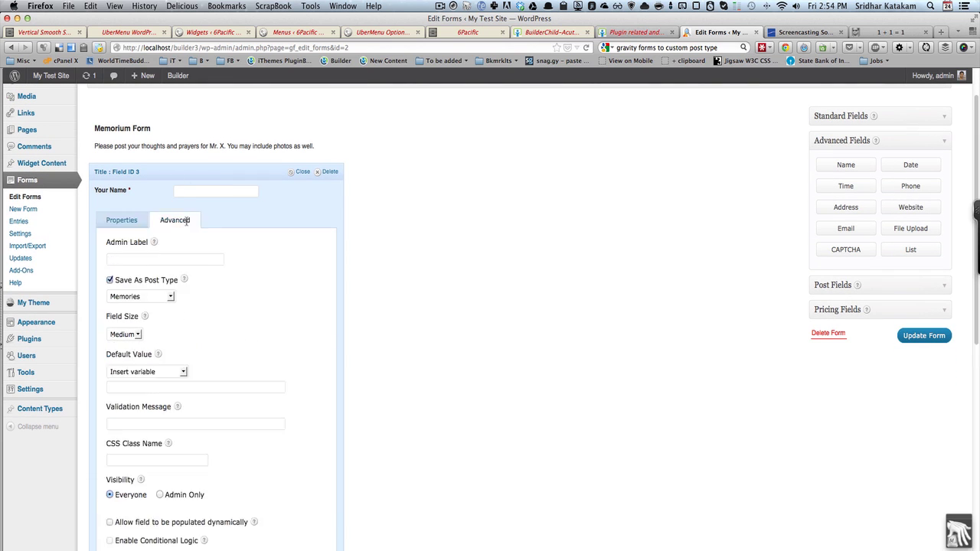
scroll(237, 268, down, 1)
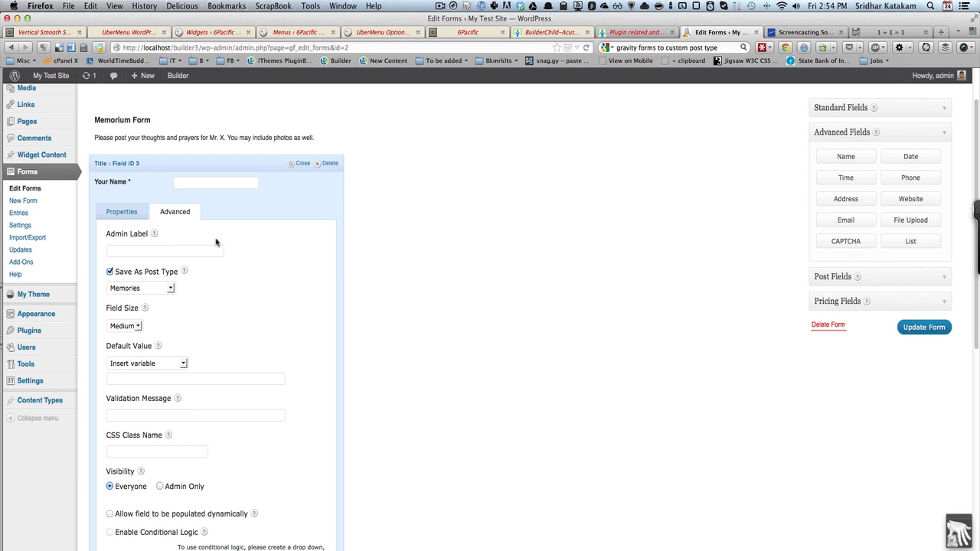
click(157, 291)
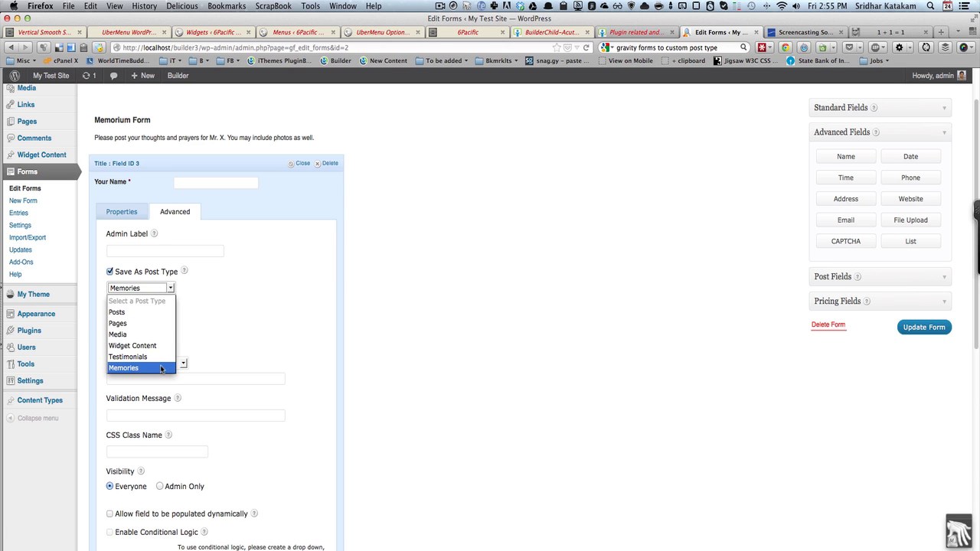
click(305, 349)
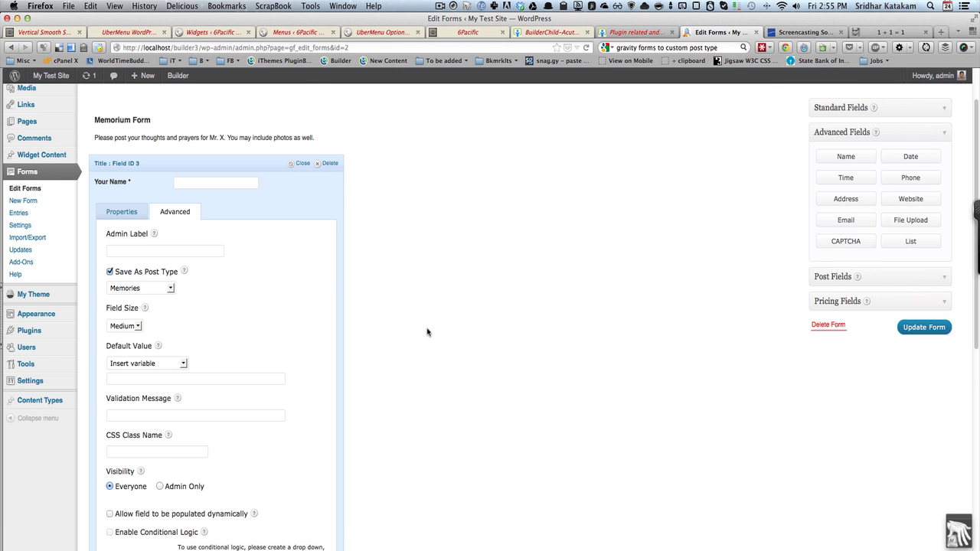
scroll(427, 332, down, 2)
scroll(373, 252, down, 5)
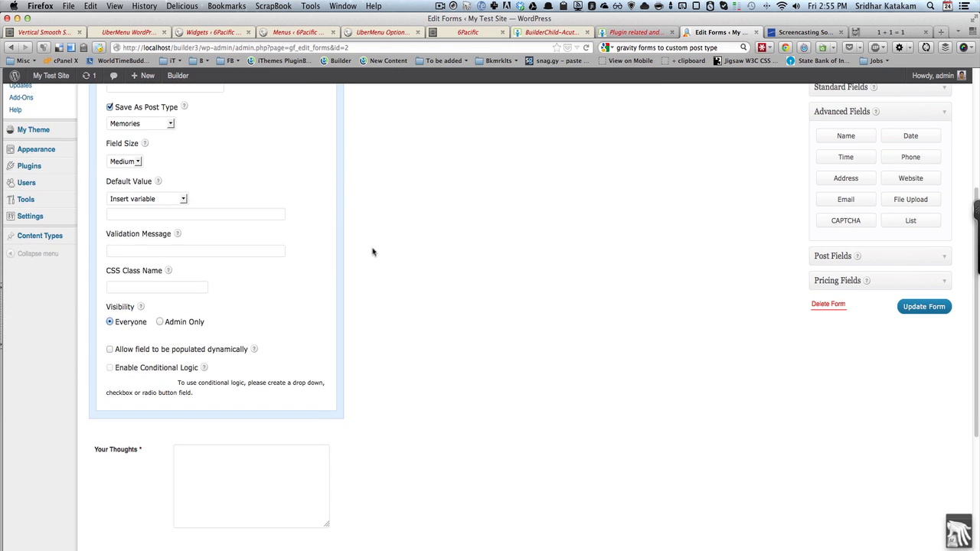
scroll(373, 252, up, 5)
scroll(373, 252, up, 2)
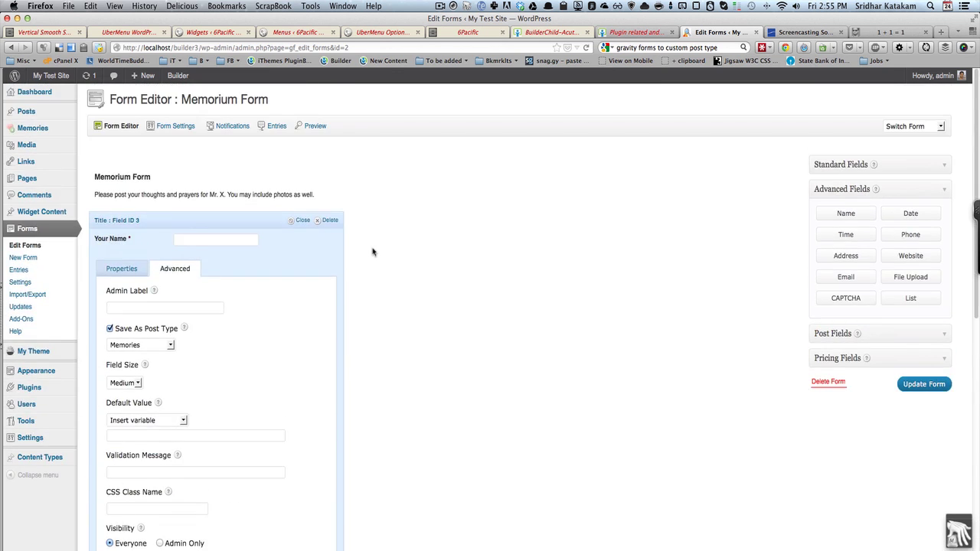
Step: Check the public Add Your Memories form in Safari, and open the Memories post list back in the Firefox WordPress admin
key(super+Tab)
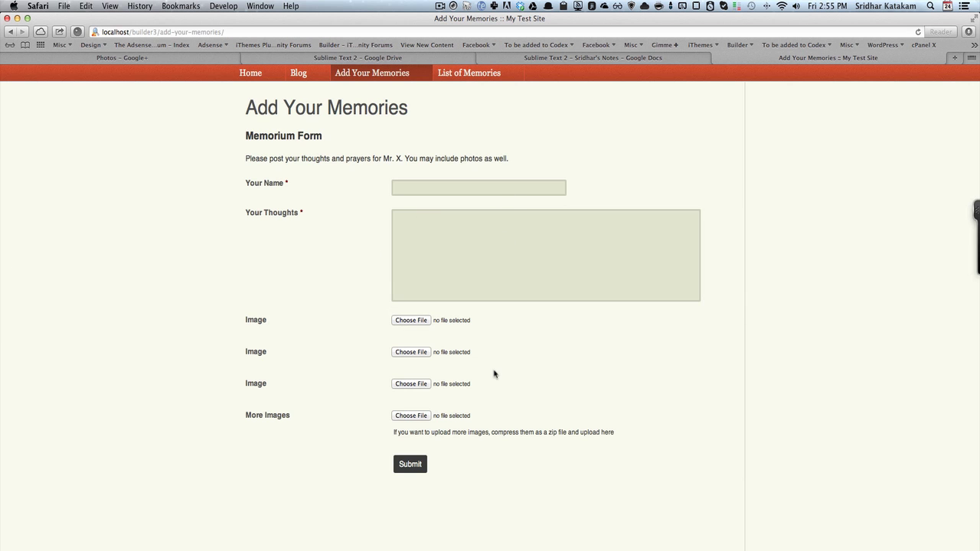
key(super+Tab)
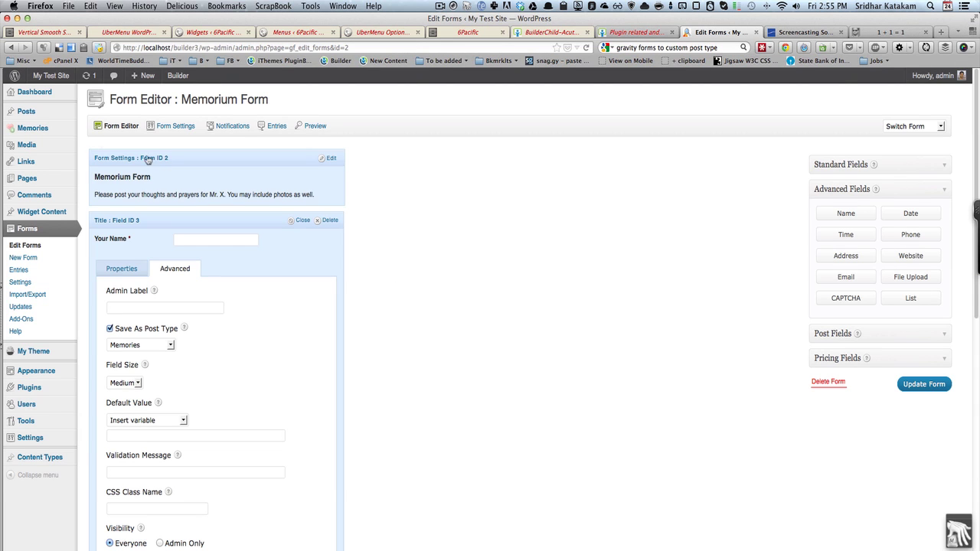
click(43, 131)
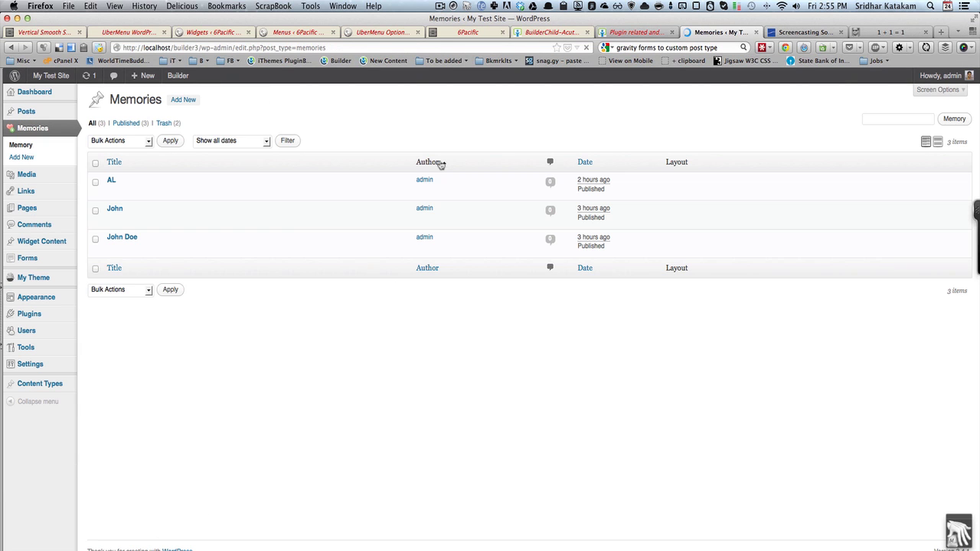
mouse_move(426, 186)
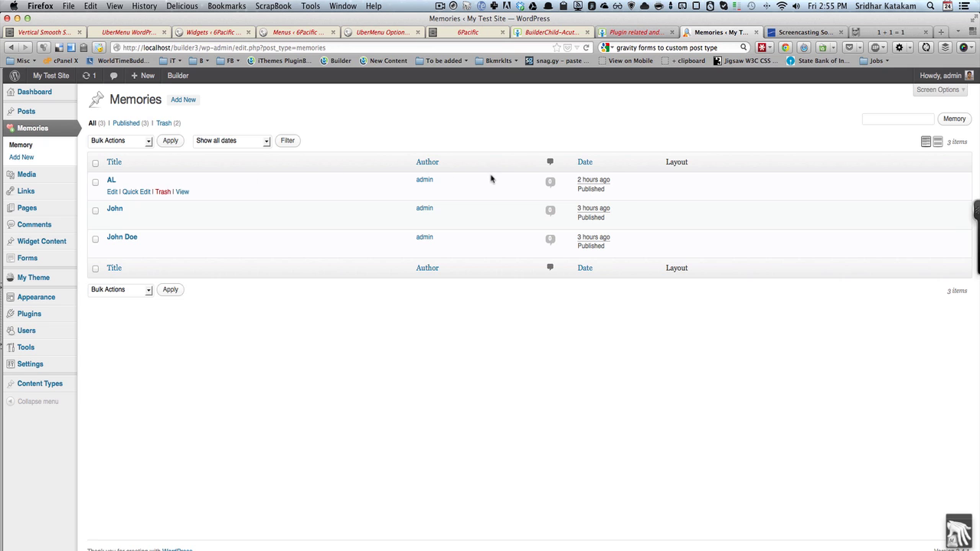
Step: Switch to Safari and open the test site's List of Memories page
key(super+Tab)
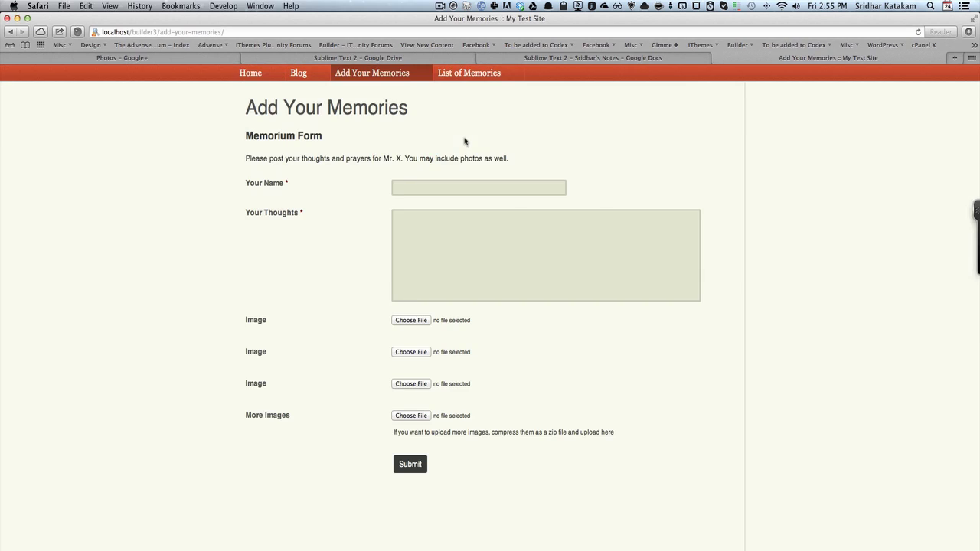
scroll(522, 104, up, 2)
click(490, 126)
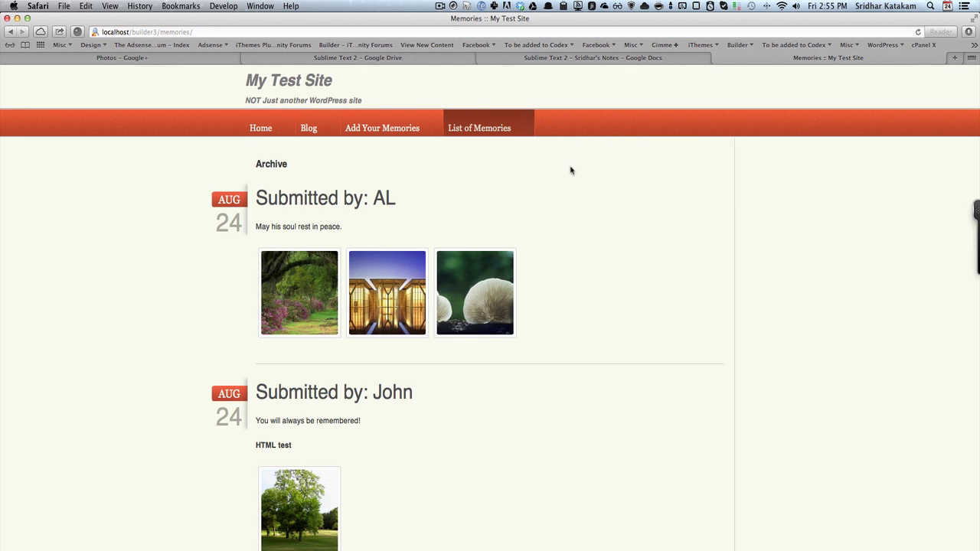
Step: Switch to Sublime Text 2 and open archive-memories.php at its post loop code
key(super+Tab)
key(super+Tab)
key(super+Tab)
key(super+Tab)
key(super+Tab)
key(super+Tab)
key(super+Tab)
key(super+Tab)
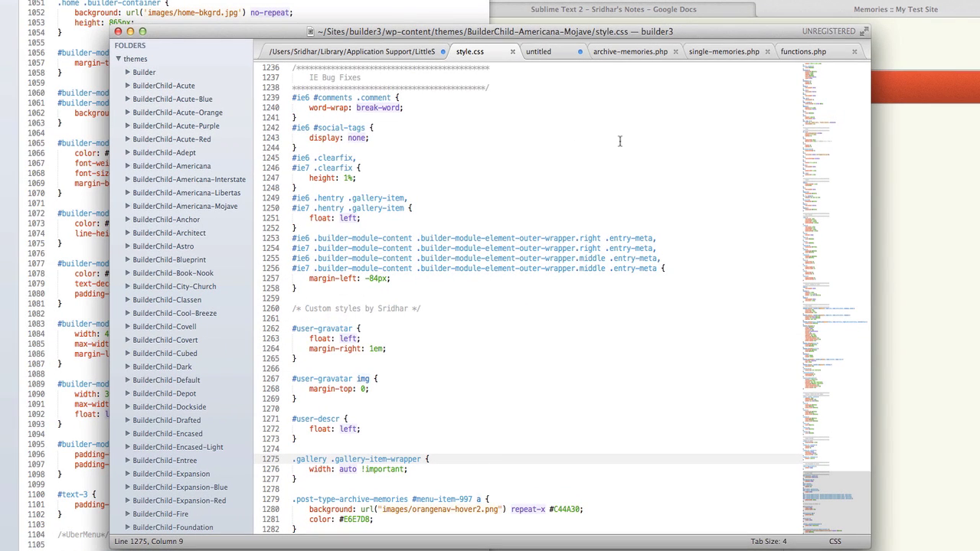
click(638, 51)
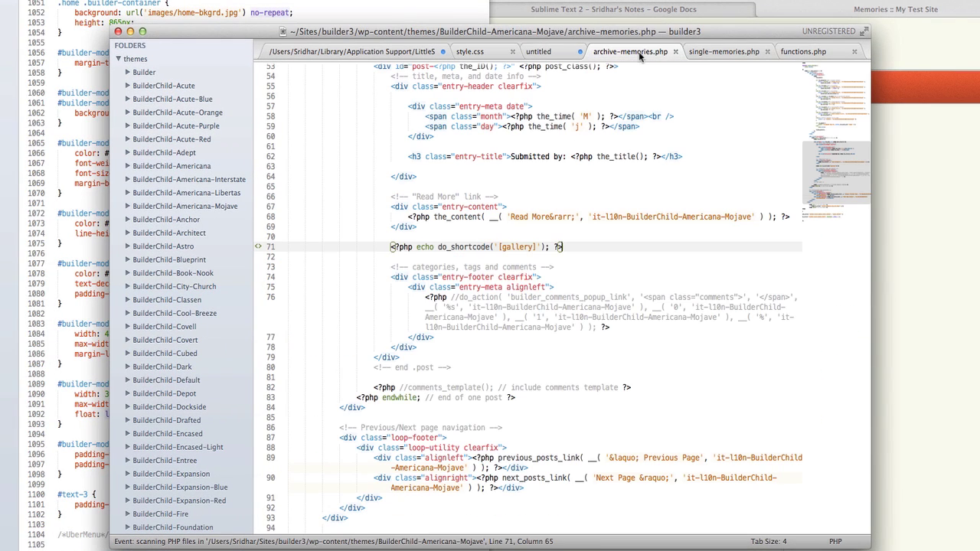
scroll(686, 281, up, 1)
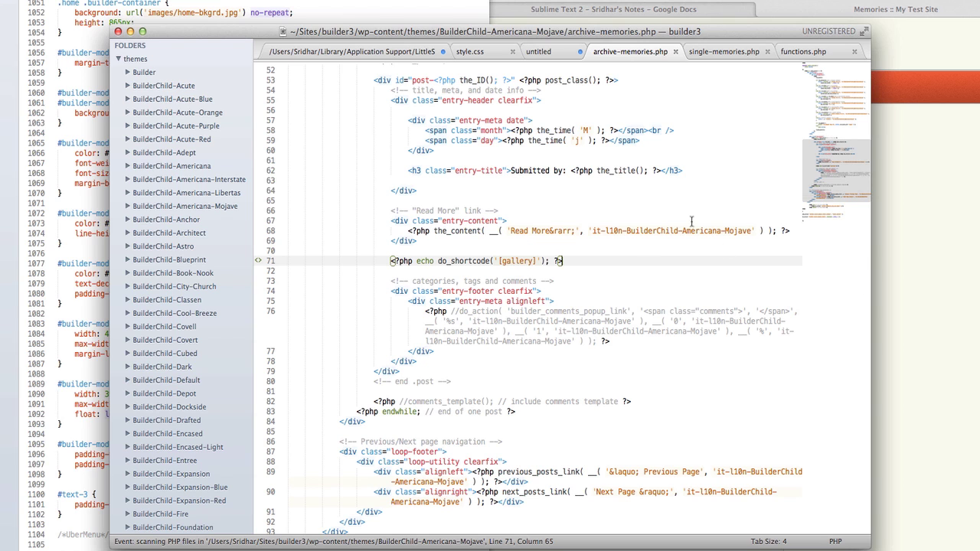
Step: Compare the "Submitted by:" entry title line in archive-memories.php with the entry headings on the Memories page in Safari
click(920, 276)
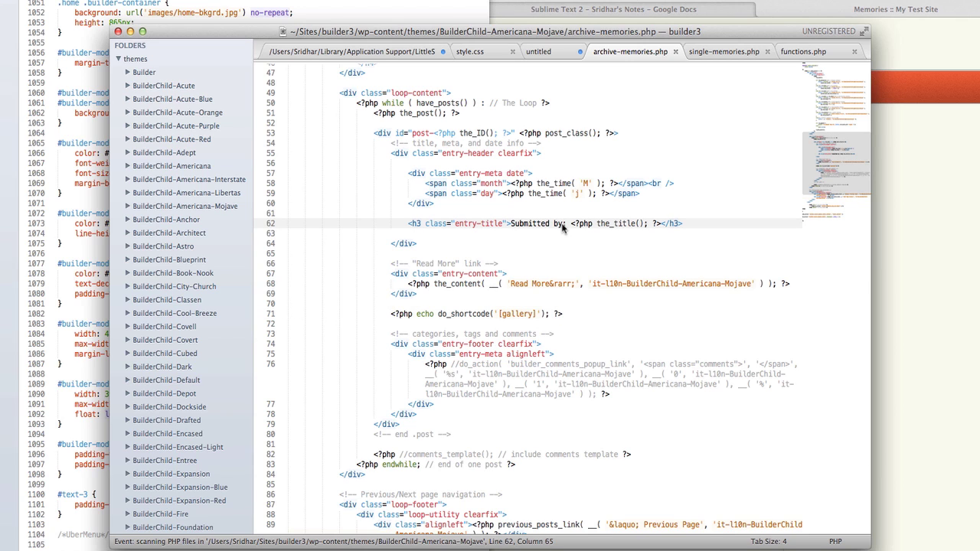
click(953, 280)
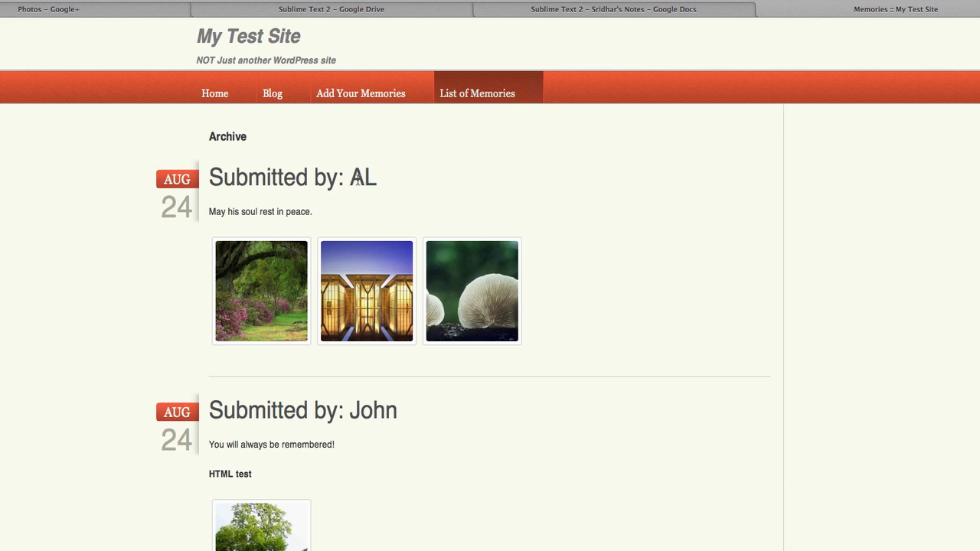
Step: Locate the [gallery] shortcode line in archive-memories.php and review the matching image galleries on the Memories page in Safari
key(super+Tab)
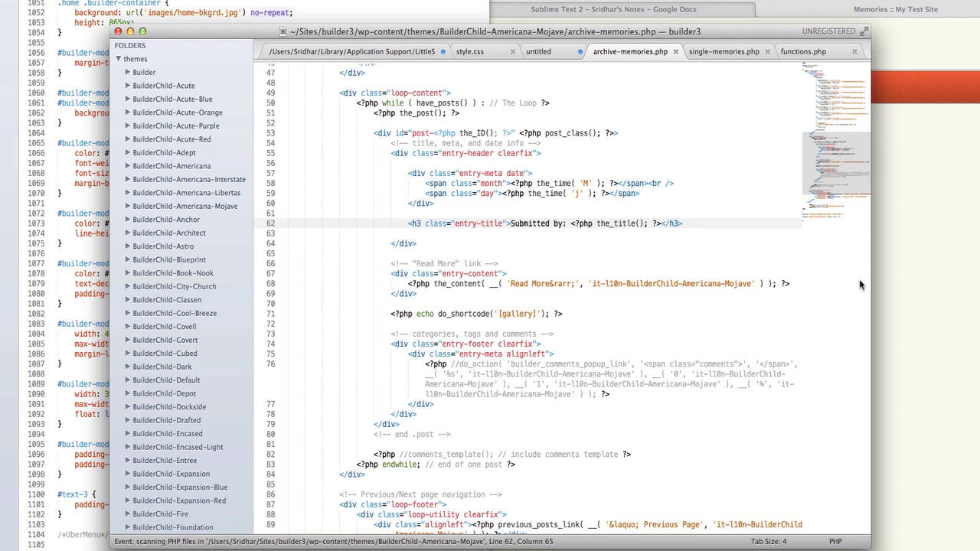
scroll(719, 224, down, 4)
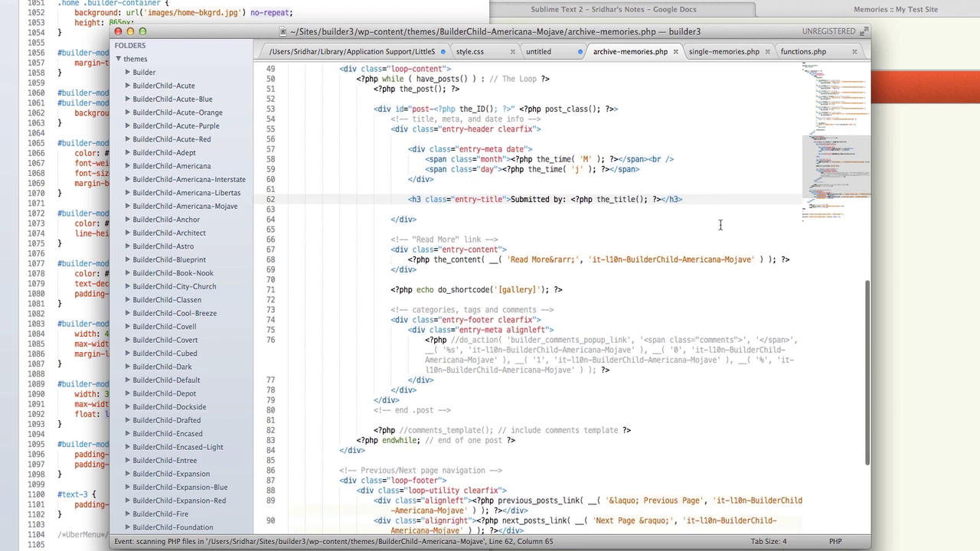
scroll(720, 224, down, 1)
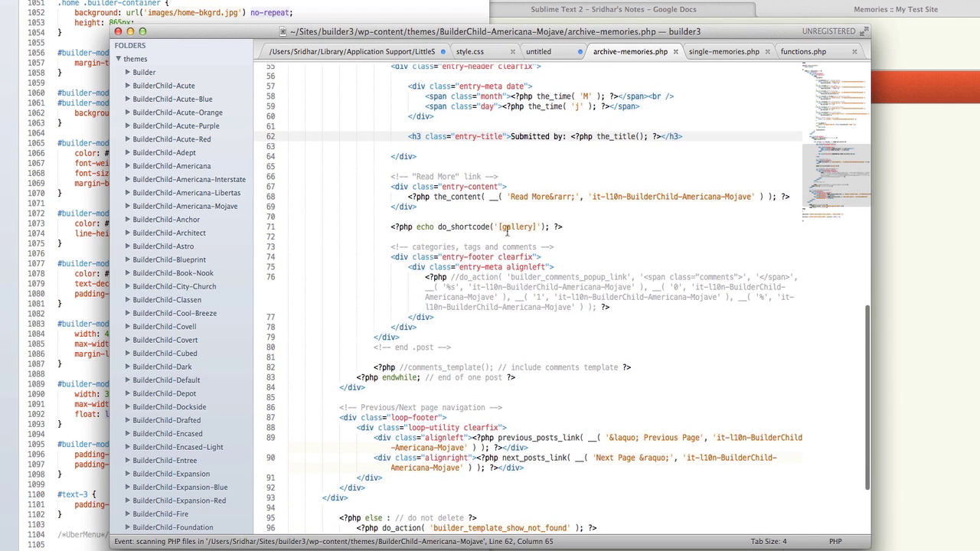
click(551, 227)
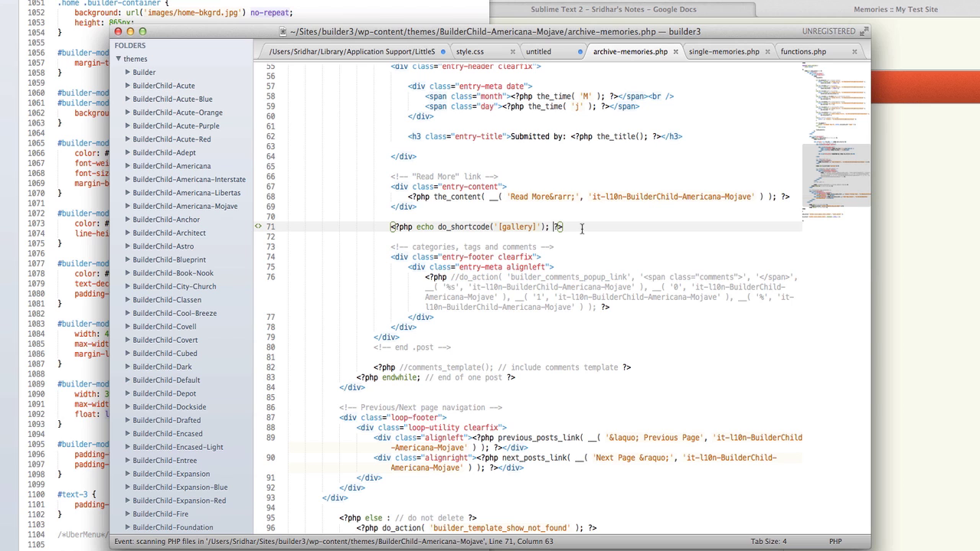
click(925, 242)
scroll(893, 258, down, 1)
scroll(797, 229, down, 5)
scroll(536, 195, up, 1)
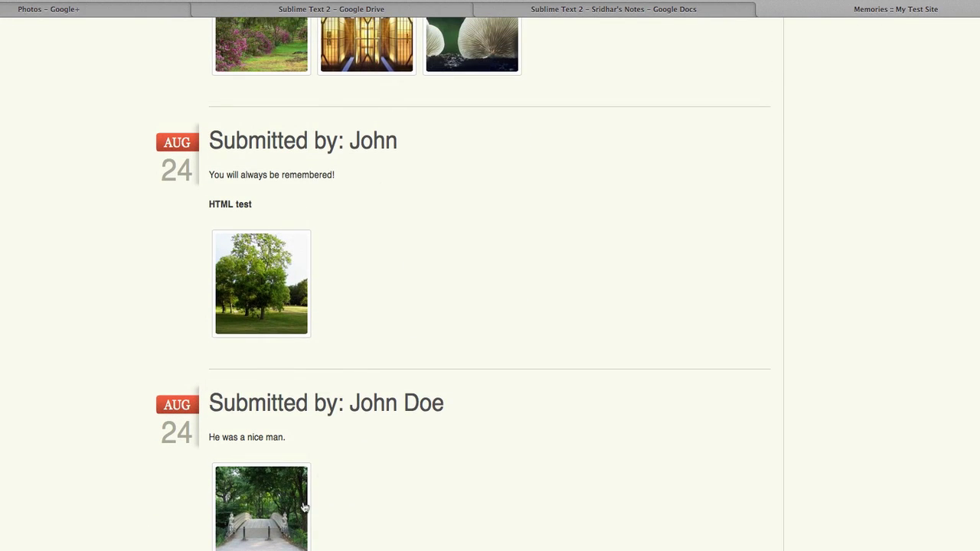
scroll(422, 217, up, 2)
scroll(472, 109, up, 4)
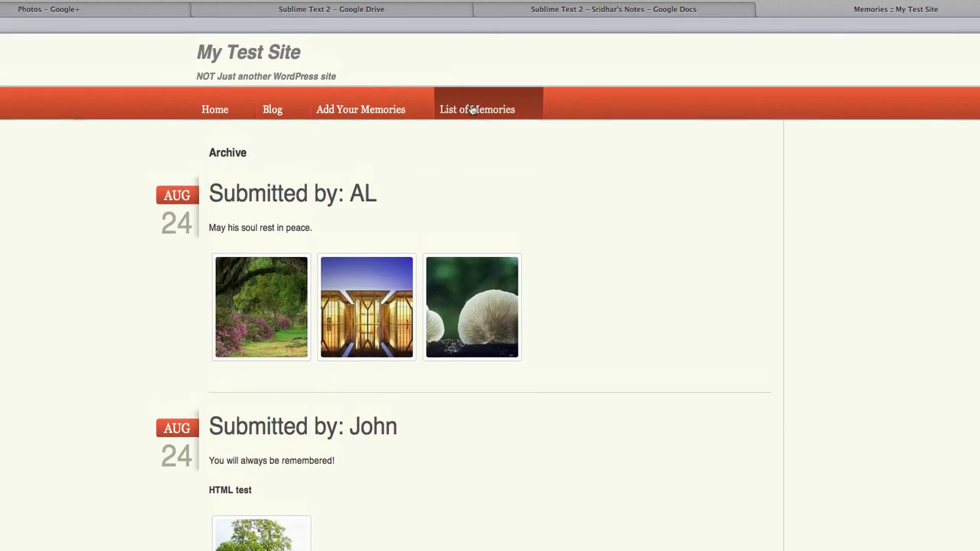
scroll(650, 165, down, 1)
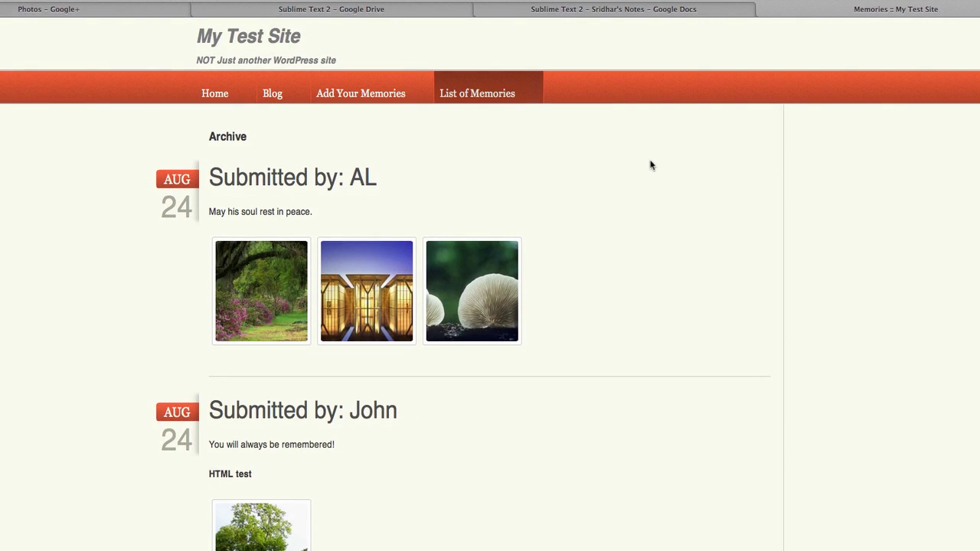
Step: Comment out the .gallery .gallery-item-wrapper rule in style.css, save it, and reload the Memories page in Safari to review the galleries
key(super+Tab)
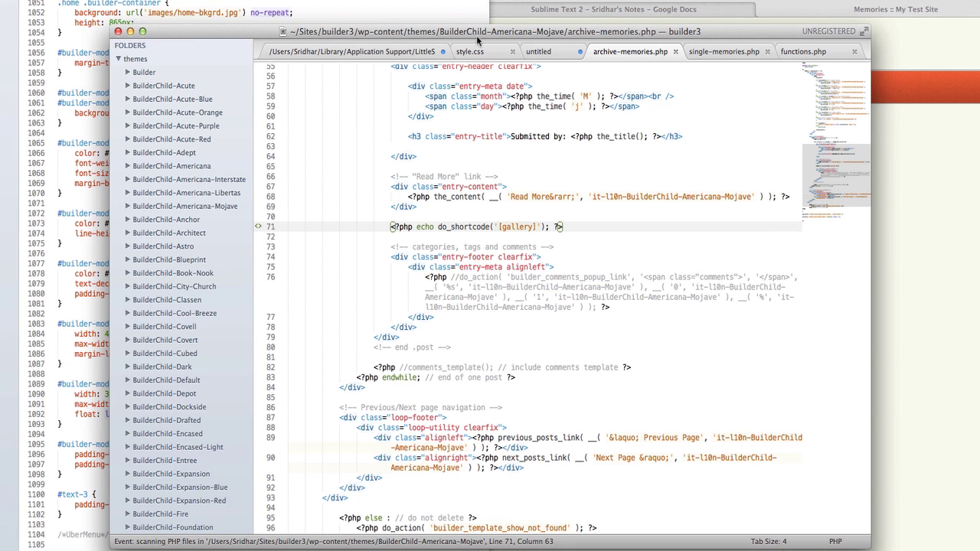
click(473, 51)
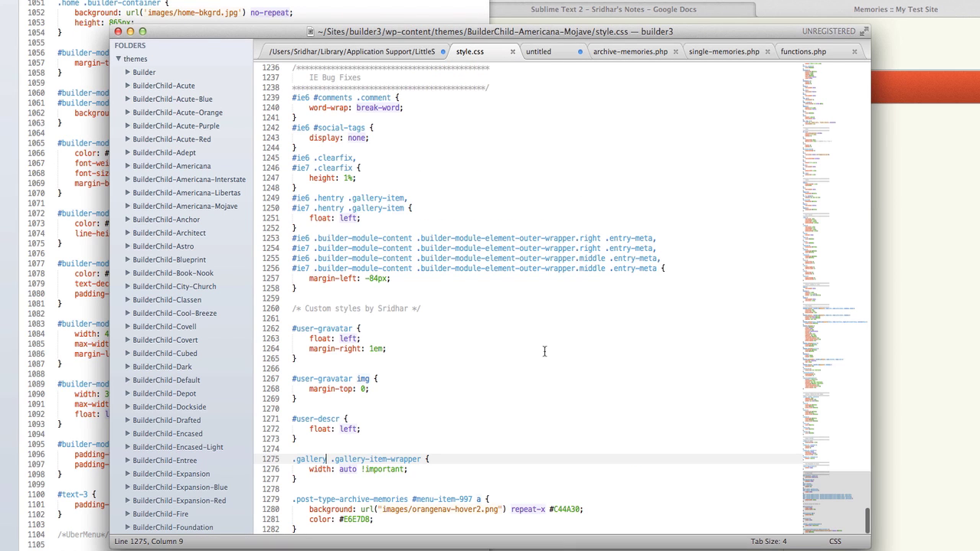
click(393, 468)
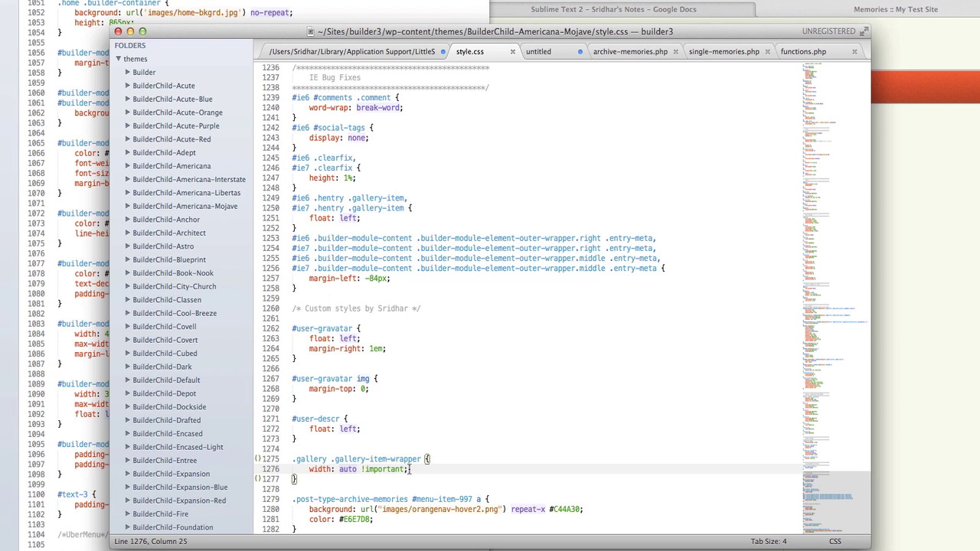
drag(311, 480, 286, 459)
key(super+slash)
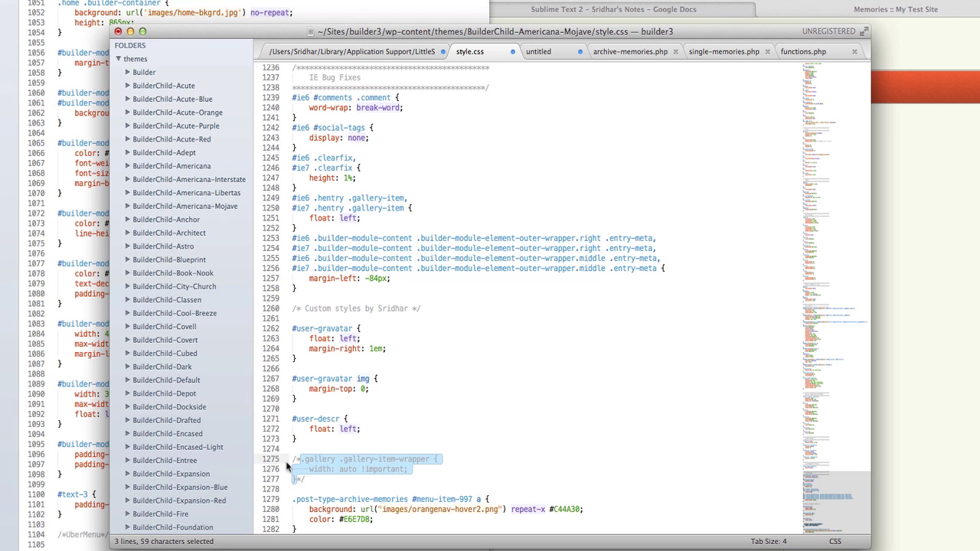
key(super+Tab)
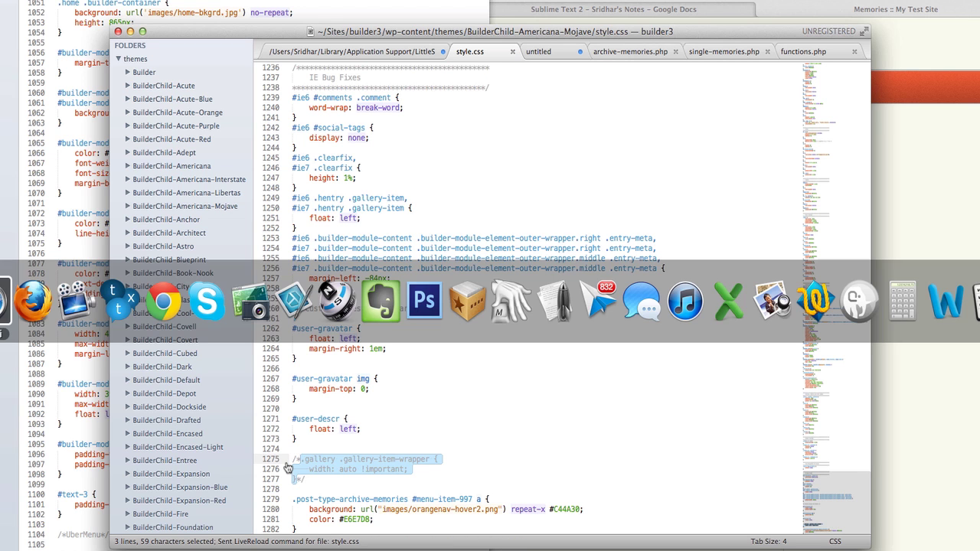
key(super+r)
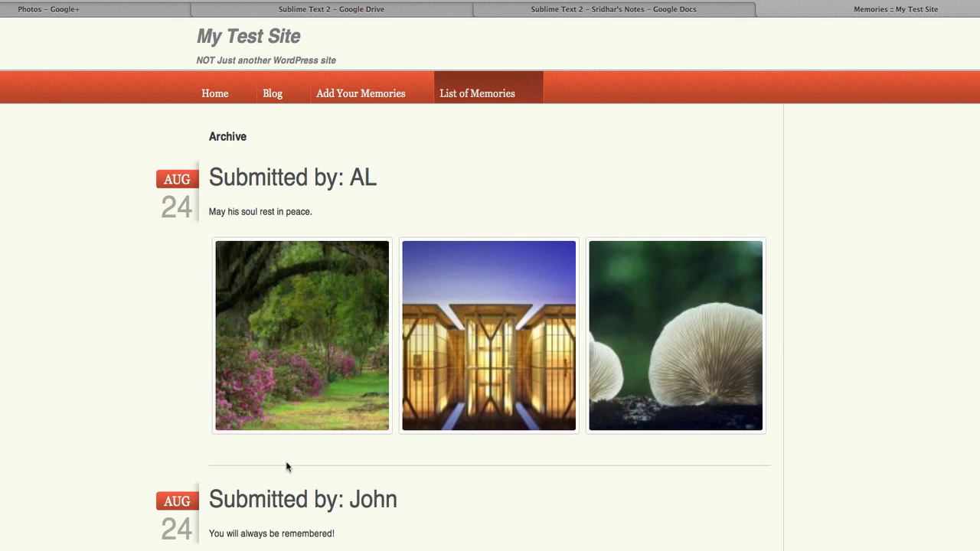
scroll(262, 441, down, 10)
scroll(261, 442, up, 10)
Step: Uncomment the .gallery .gallery-item-wrapper rule in style.css and save the file
key(super+Tab)
key(Tab)
key(shift+Tab)
key(super+slash)
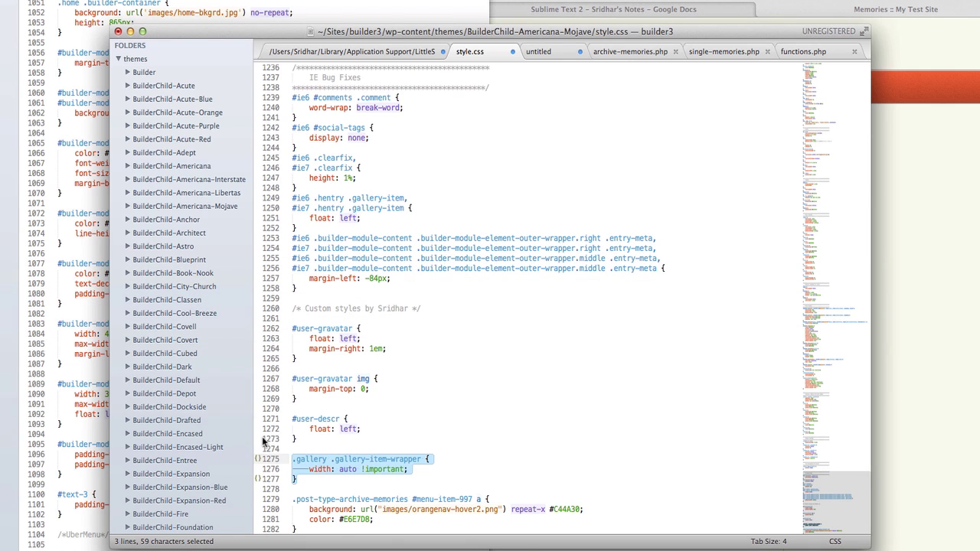
key(super+s)
click(503, 467)
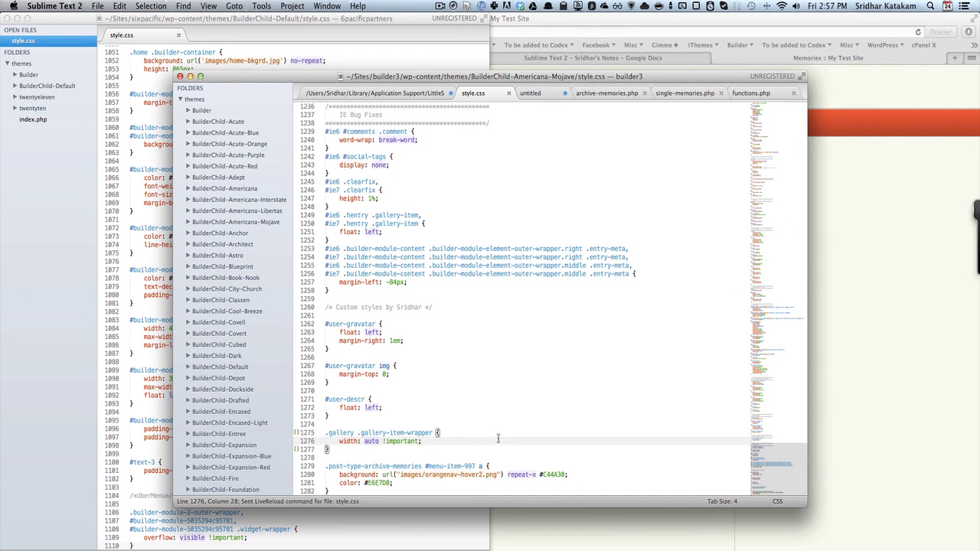
Step: Open the Add Your Memories page in Safari and check how its navigation item is highlighted
key(super+Tab)
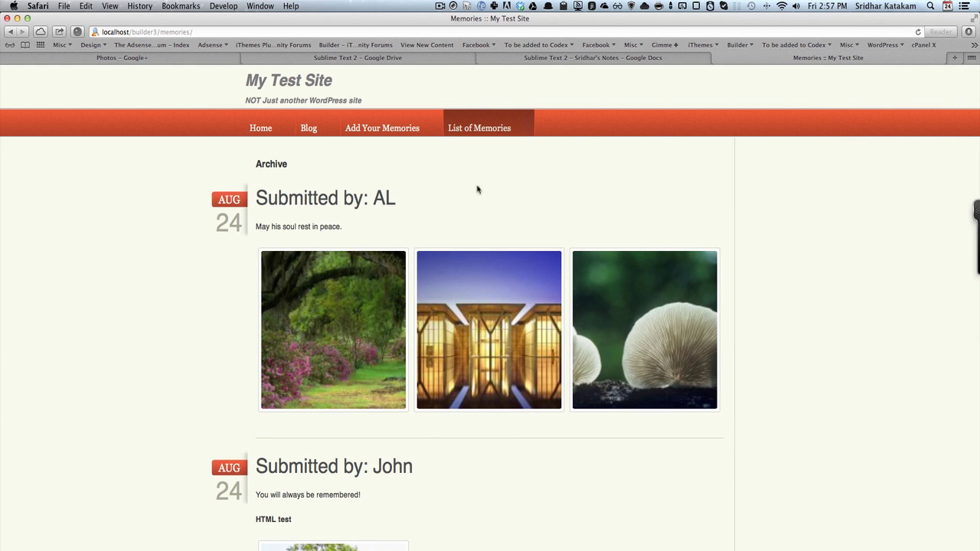
click(407, 129)
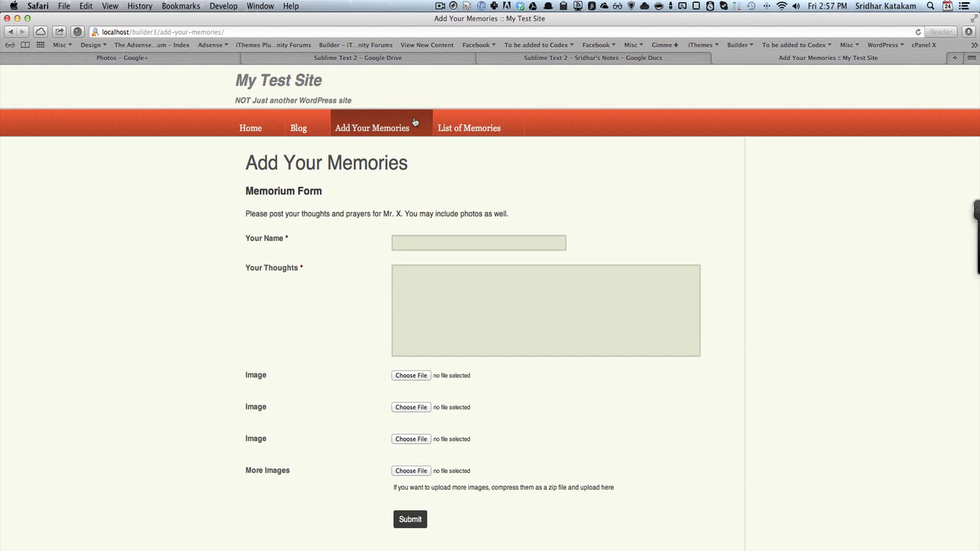
scroll(424, 170, up, 2)
Step: Select the .post-type-archive-memories #menu-item-997 a rule in style.css, and open the List of Memories page in Safari to compare
key(super+Tab)
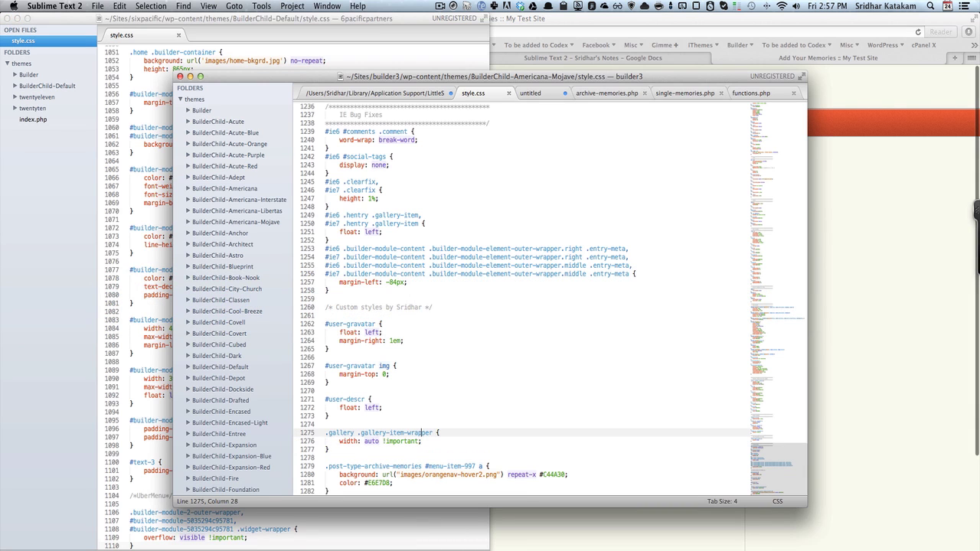
key(Down)
key(Down)
key(shift+Down)
key(shift+Down)
key(shift+Down)
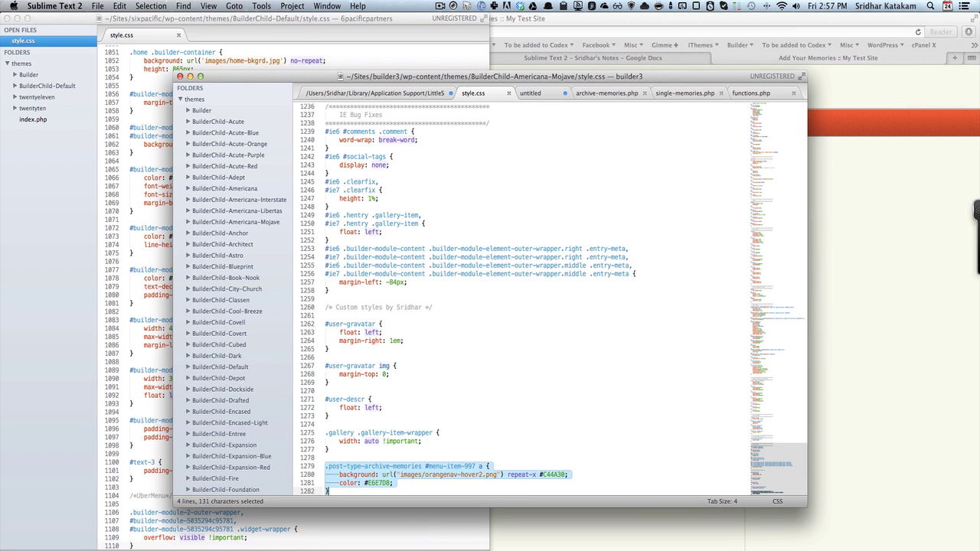
key(super+Tab)
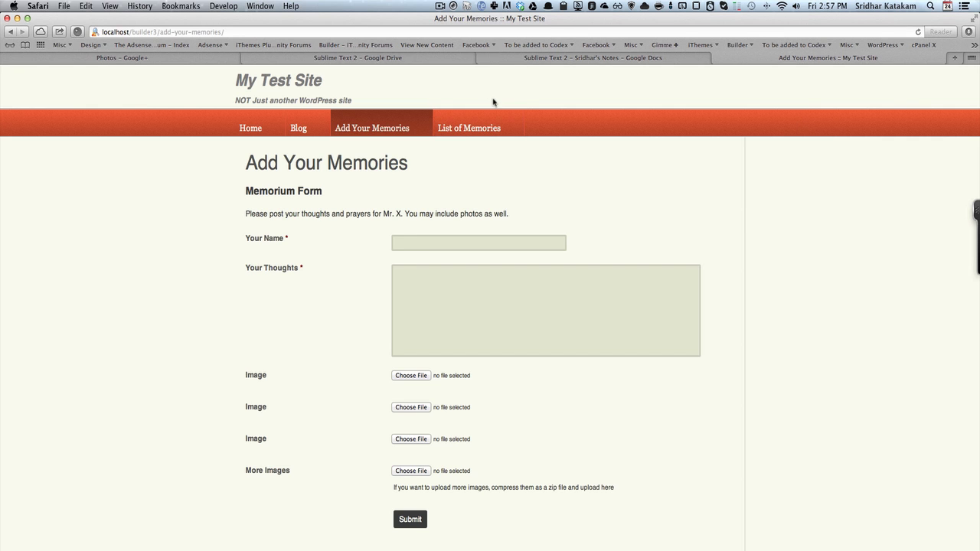
click(490, 132)
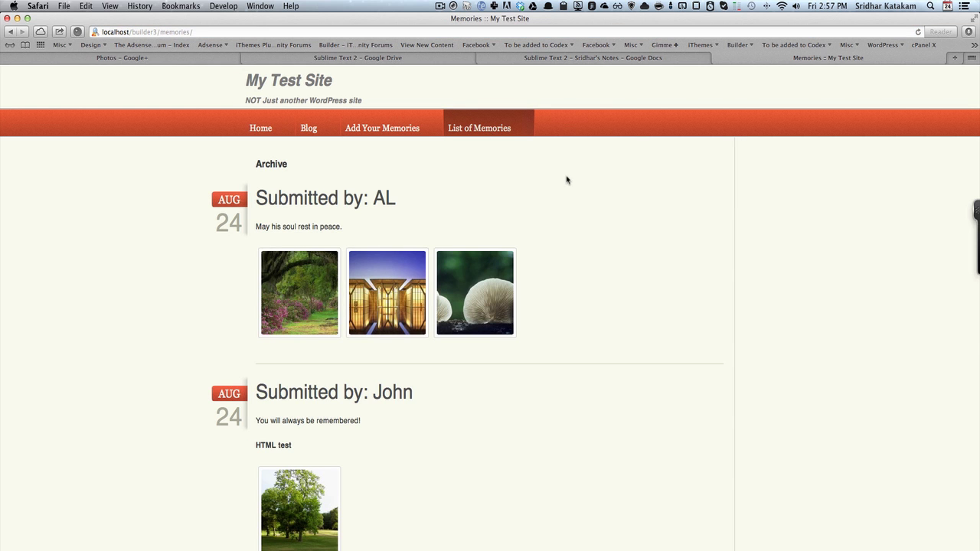
Step: Examine the memories archive class and menu item ID in the last style.css rule against the List of Memories navigation item in Safari
key(super+Tab)
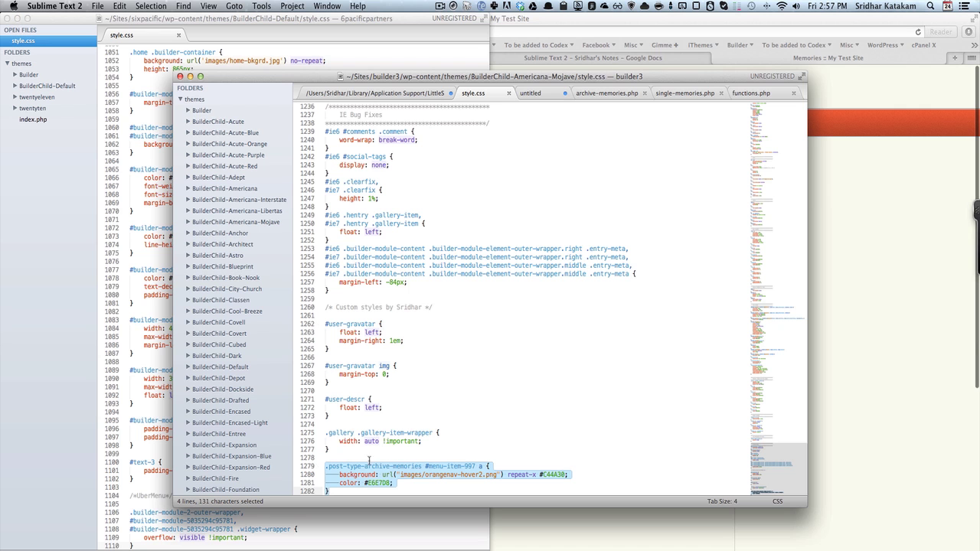
click(370, 458)
drag(422, 466, 329, 490)
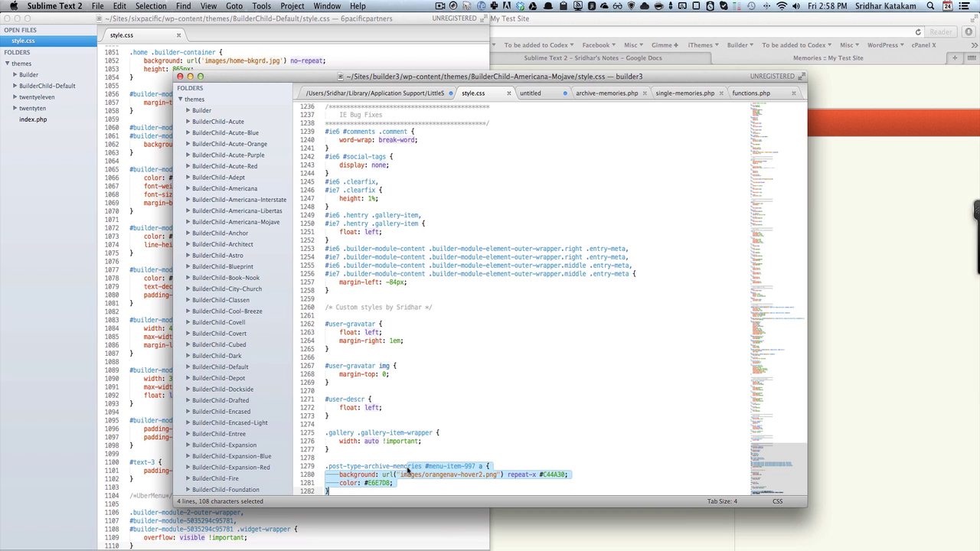
double_click(417, 467)
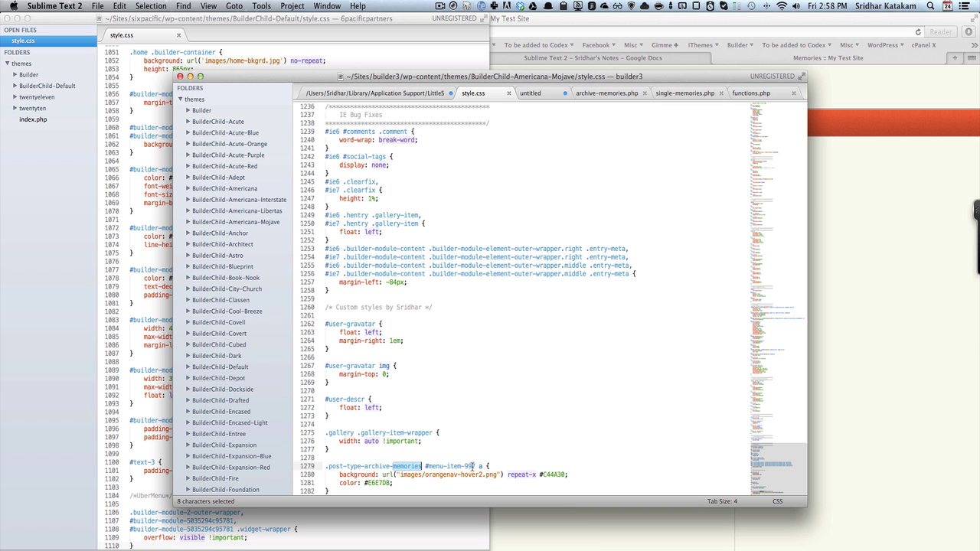
drag(475, 466, 329, 491)
key(super+Tab)
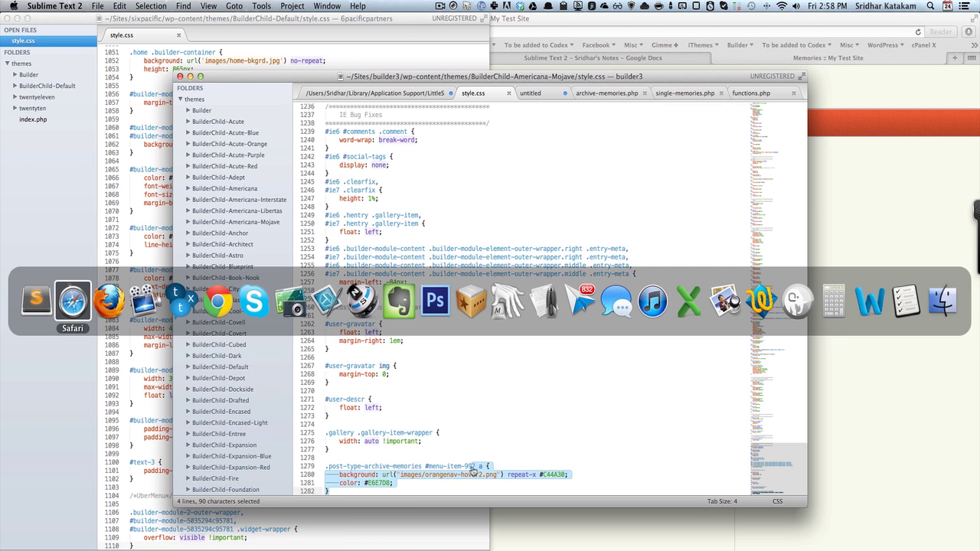
key(super+Tab)
key(super+Tab)
key(super+Tab)
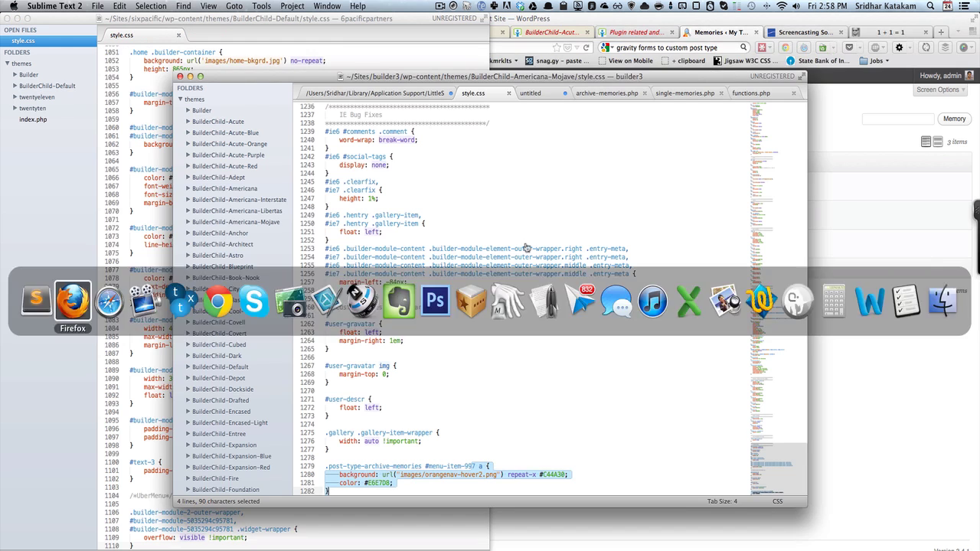
key(super+Tab)
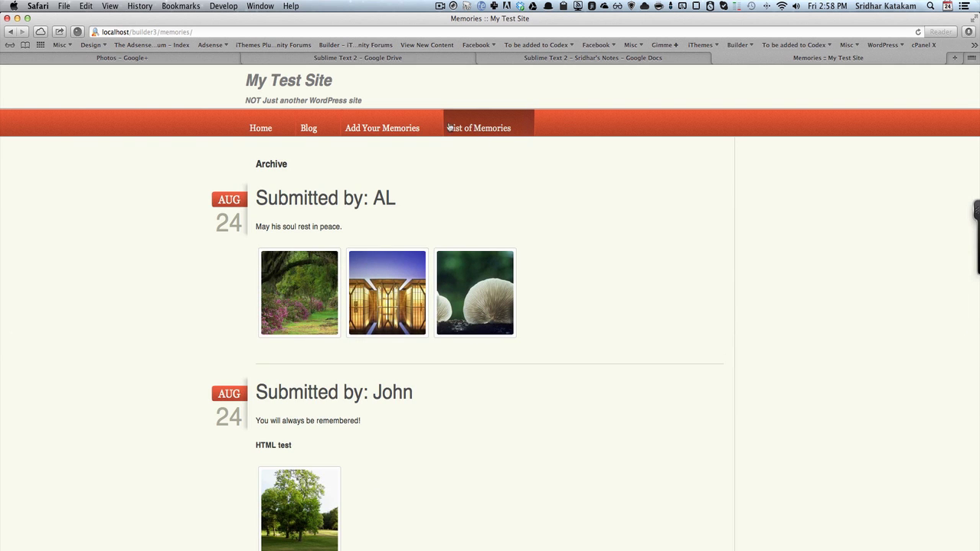
Step: Compare the background and color declarations of the #menu-item-997 rule with the navigation item highlighting in Safari, and return to style.css
key(super+Tab)
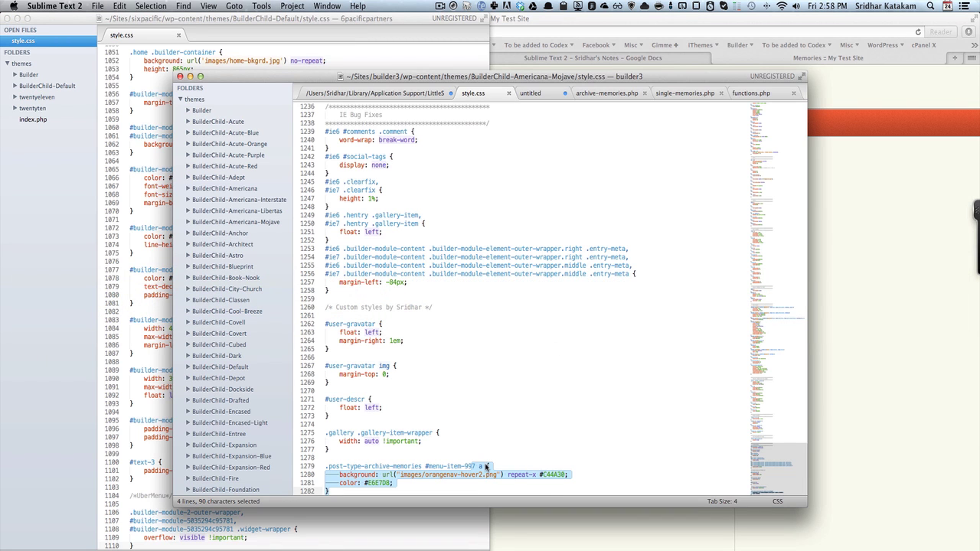
click(485, 465)
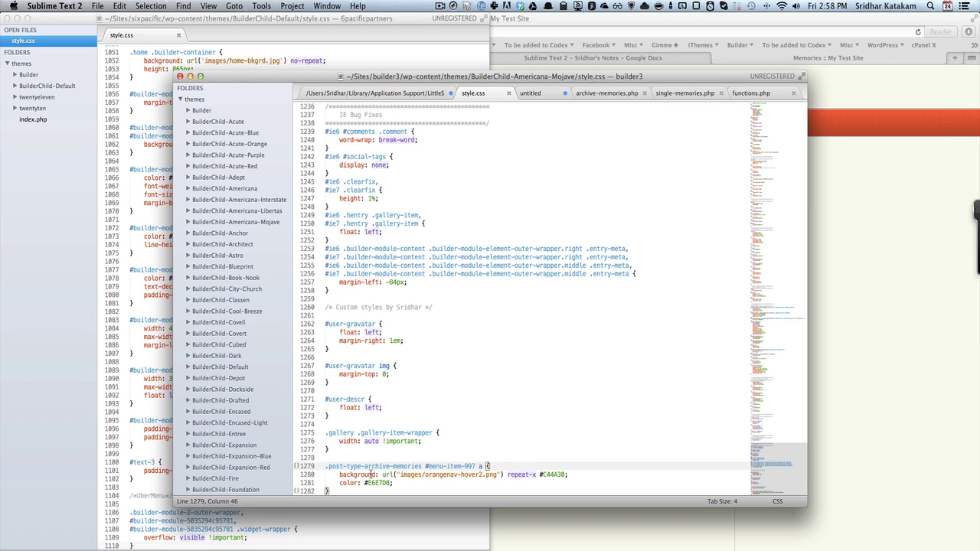
key(super+Tab)
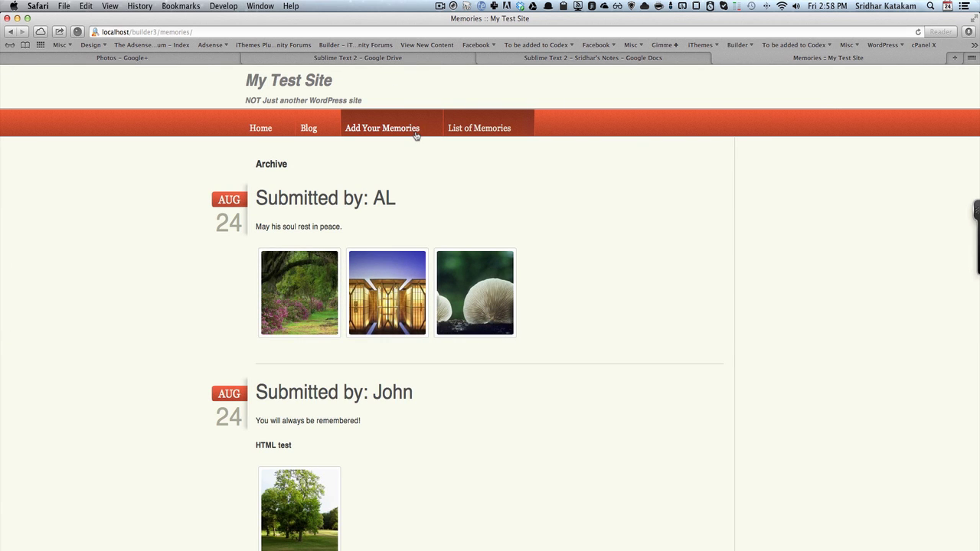
key(super+Tab)
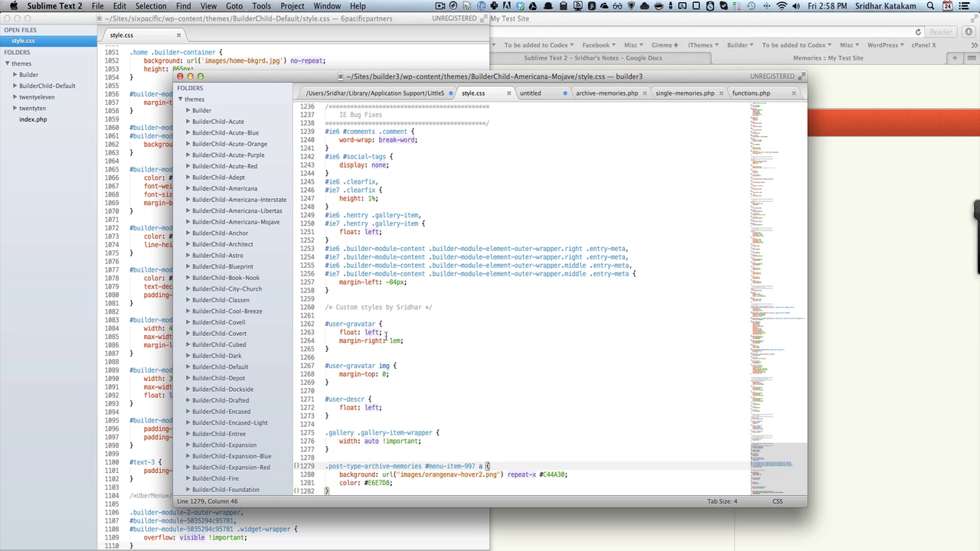